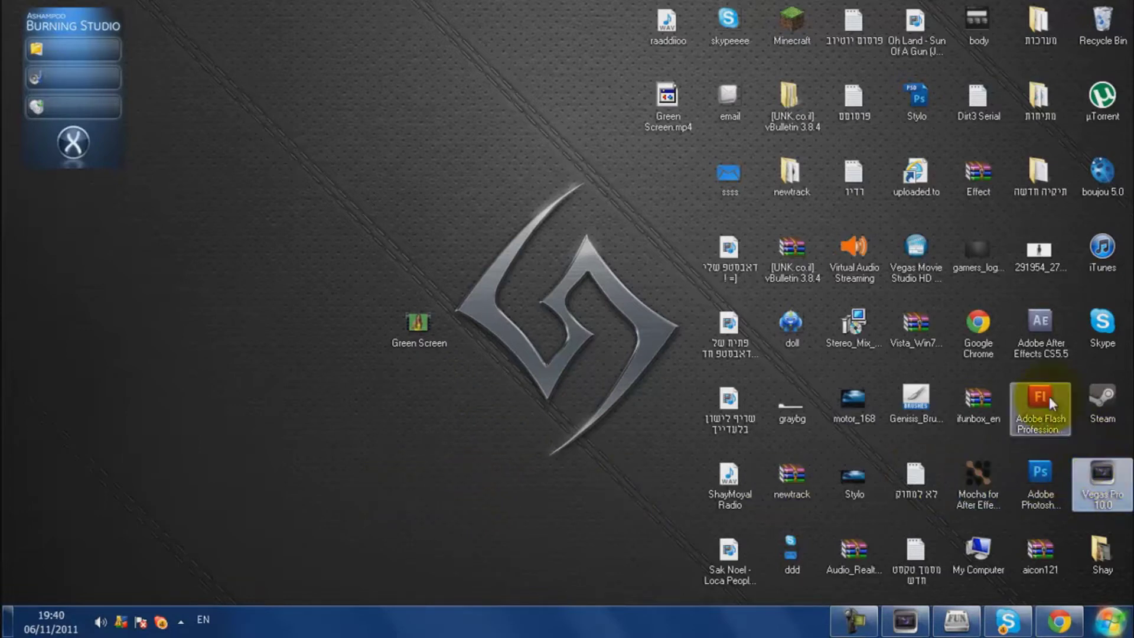
pyautogui.click(931, 266)
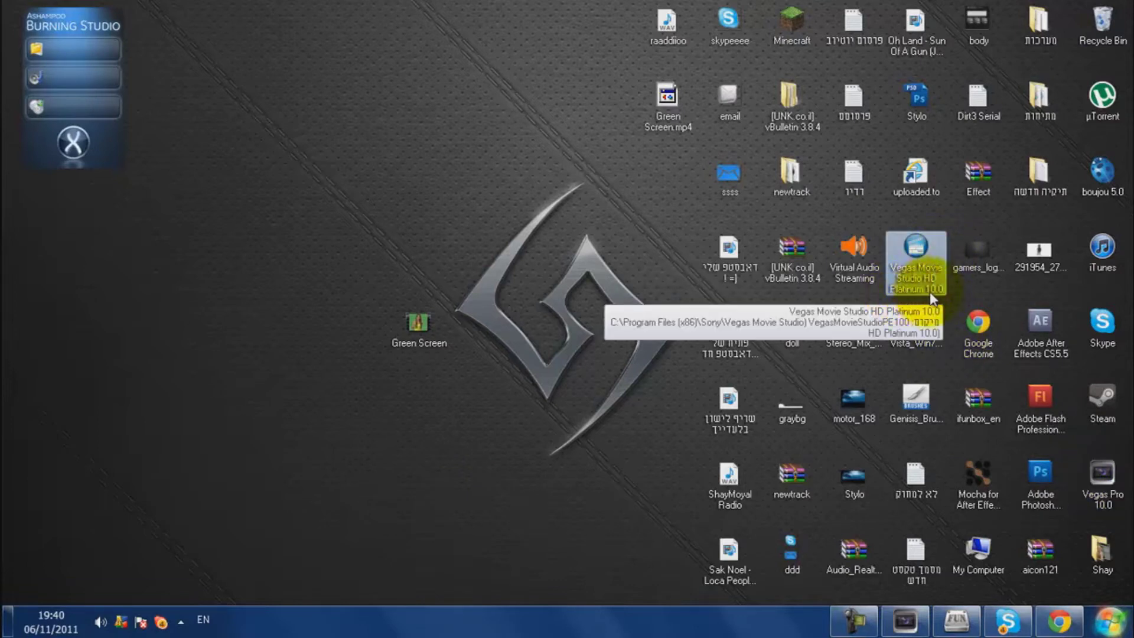
pyautogui.click(461, 424)
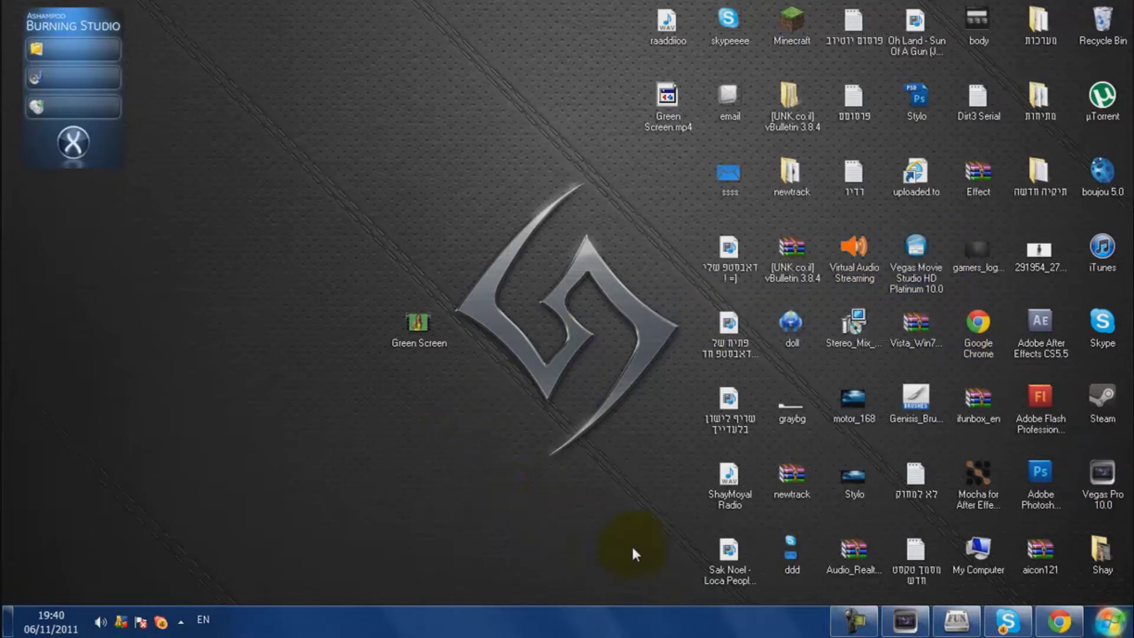
pyautogui.click(1095, 489)
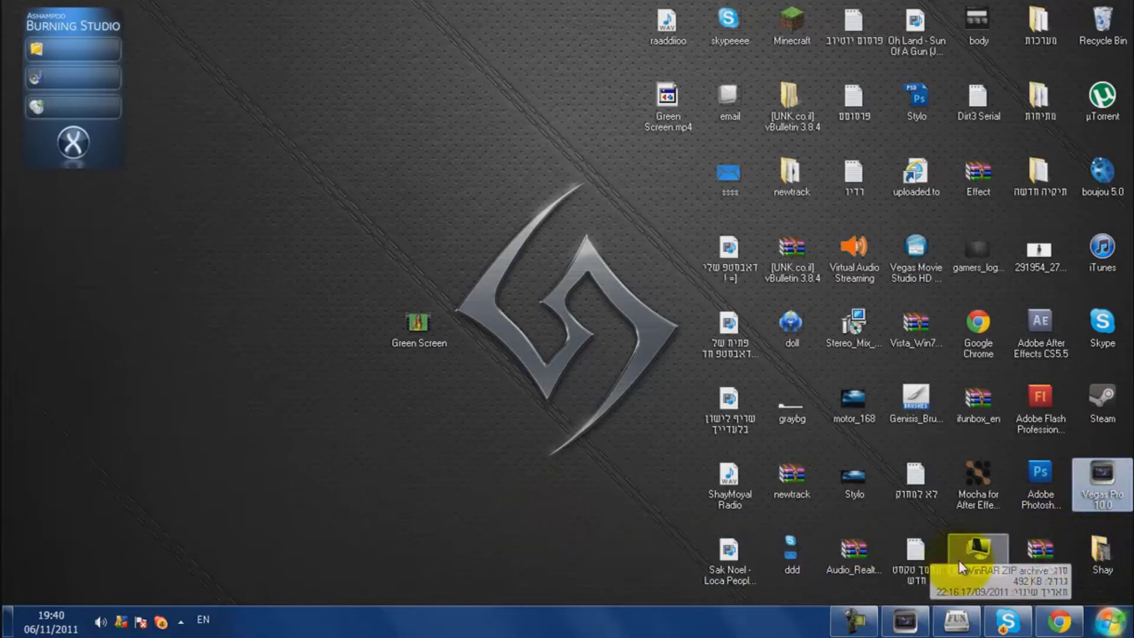
pyautogui.click(558, 389)
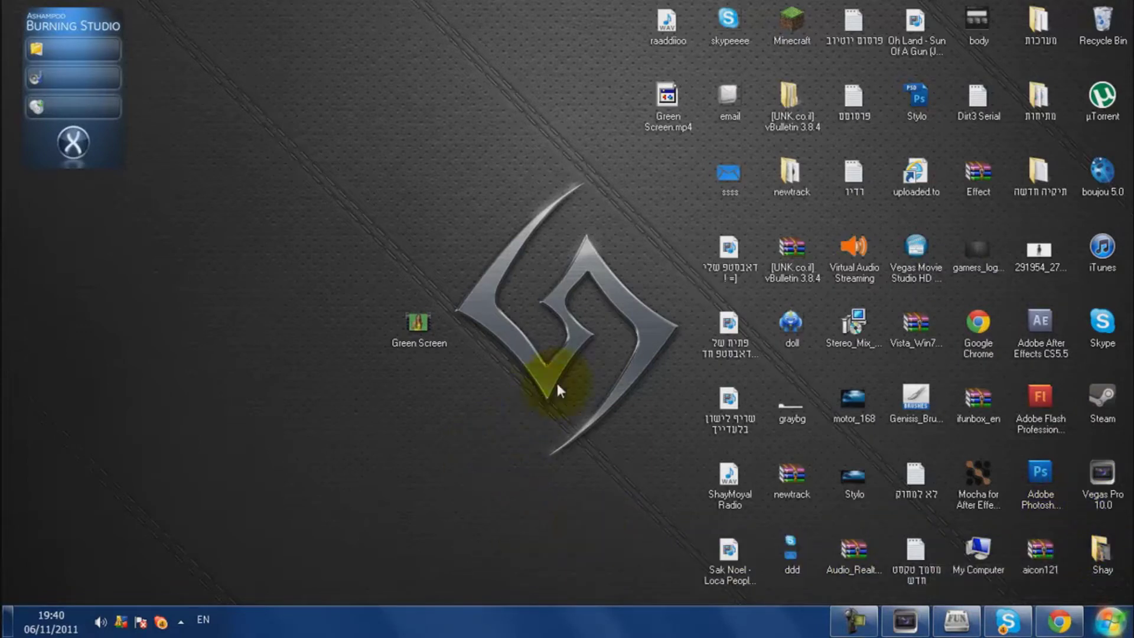
pyautogui.click(485, 342)
# Switch to Vegas Pro and add the Green Screen video from the desktop to the start of the timeline.
pyautogui.click(905, 620)
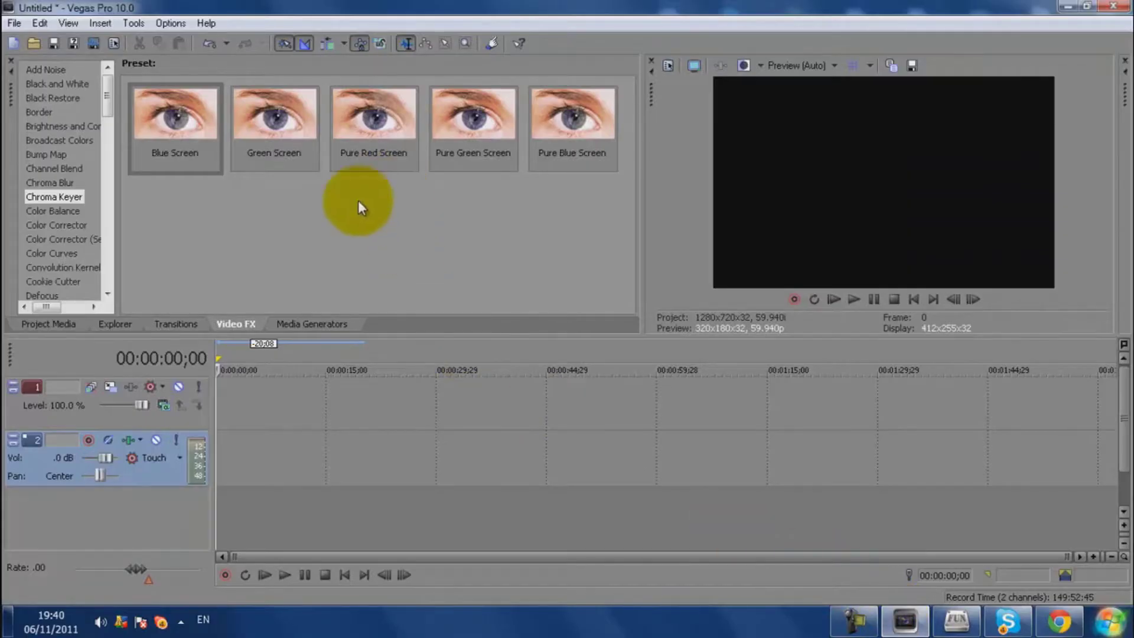
pyautogui.click(1069, 6)
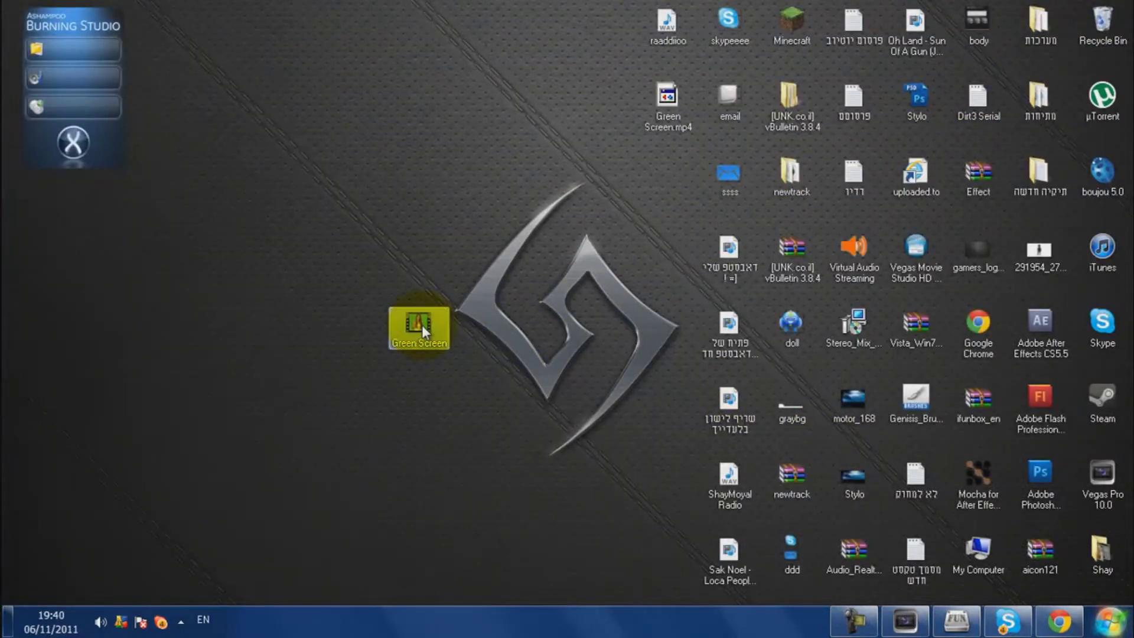
pyautogui.moveTo(517, 362); pyautogui.dragTo(242, 413)
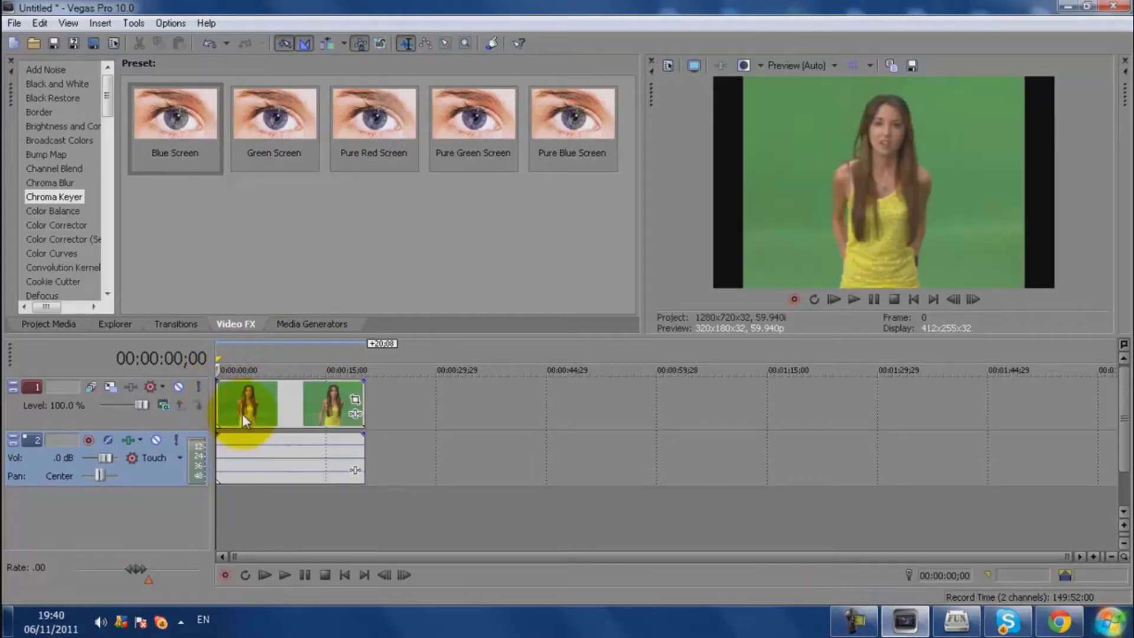
# Ungroup the Green Screen clip so its audio and video events can be selected separately.
pyautogui.click(254, 458)
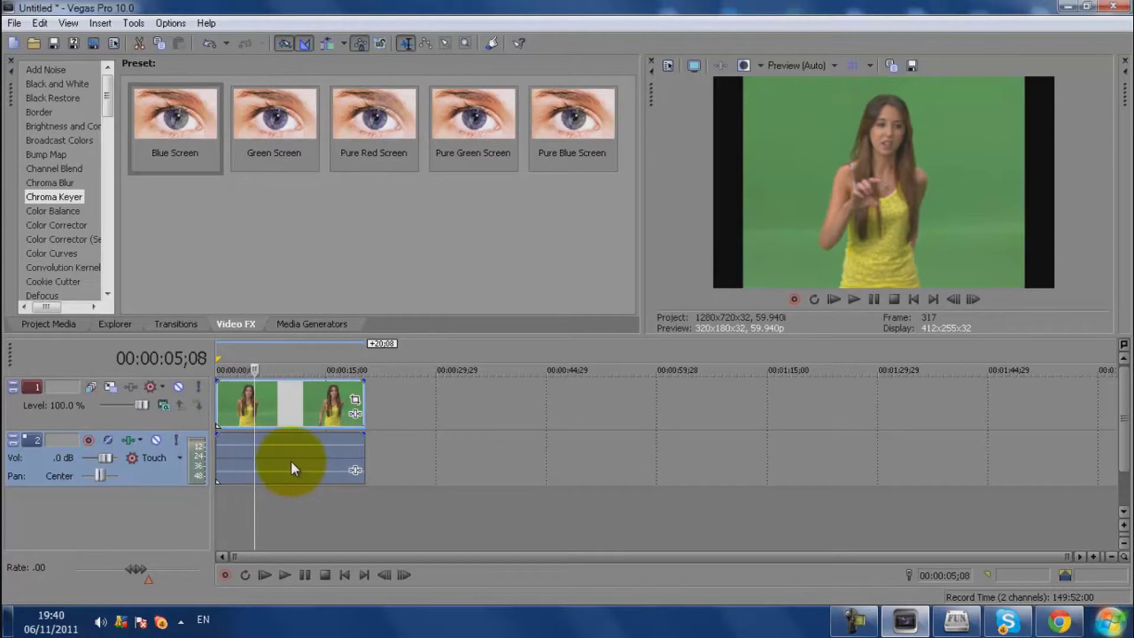
pyautogui.click(288, 395)
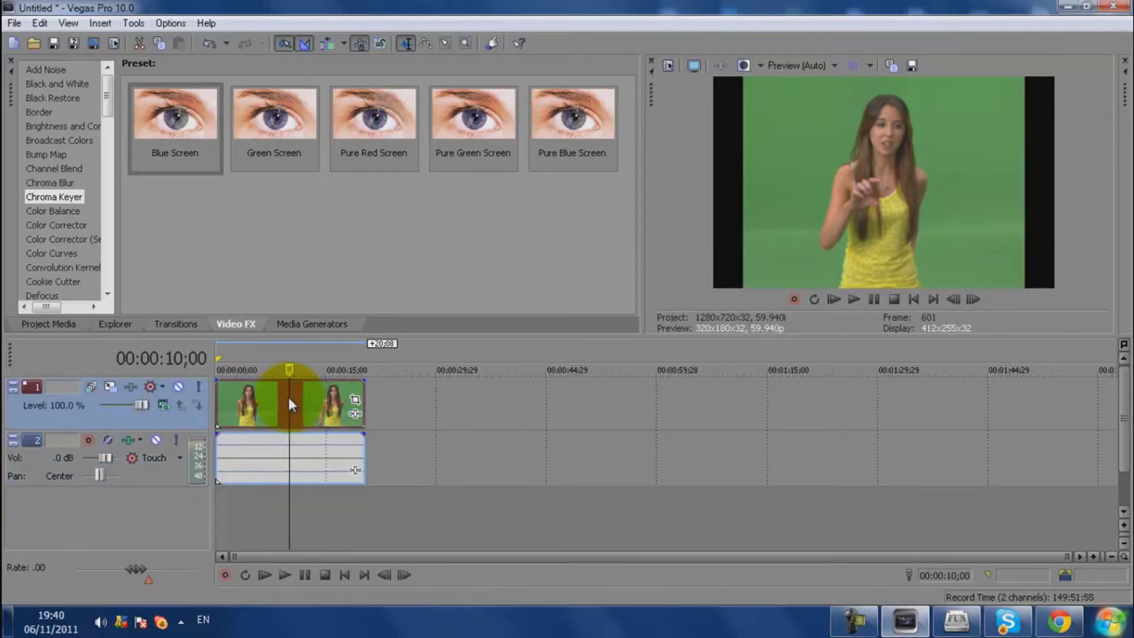
pyautogui.click(346, 574)
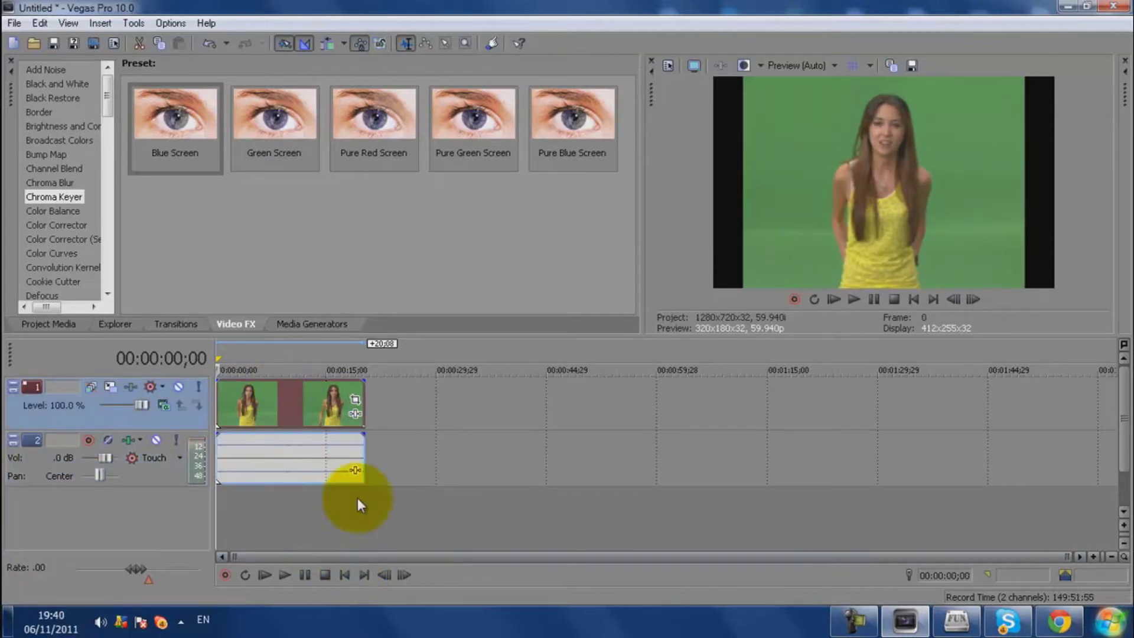
pyautogui.click(285, 467)
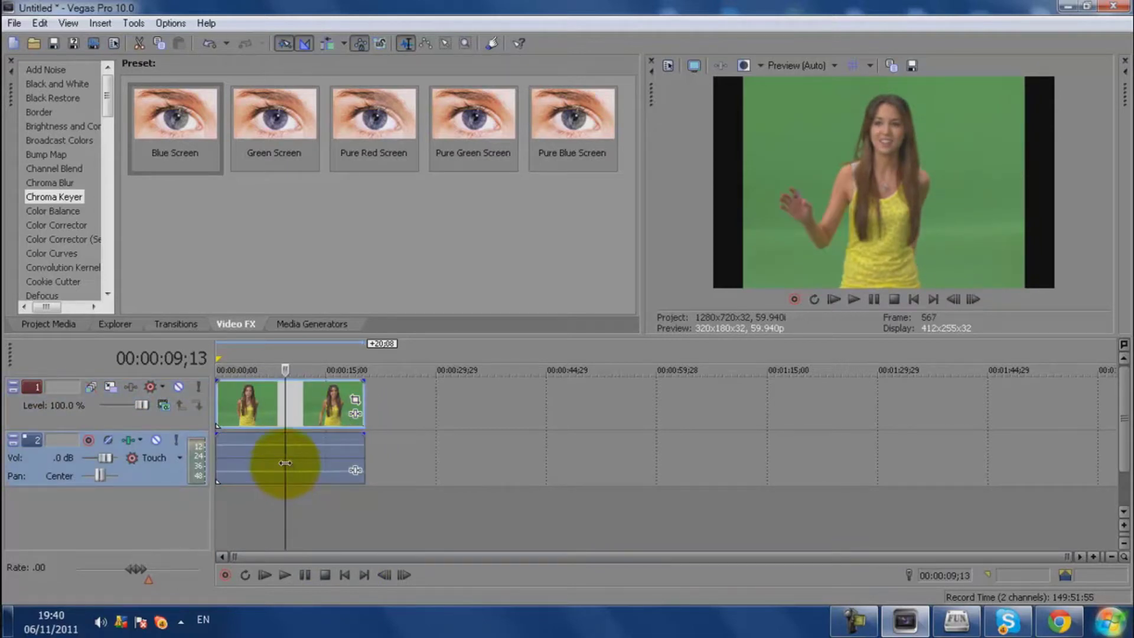
pyautogui.press('u')
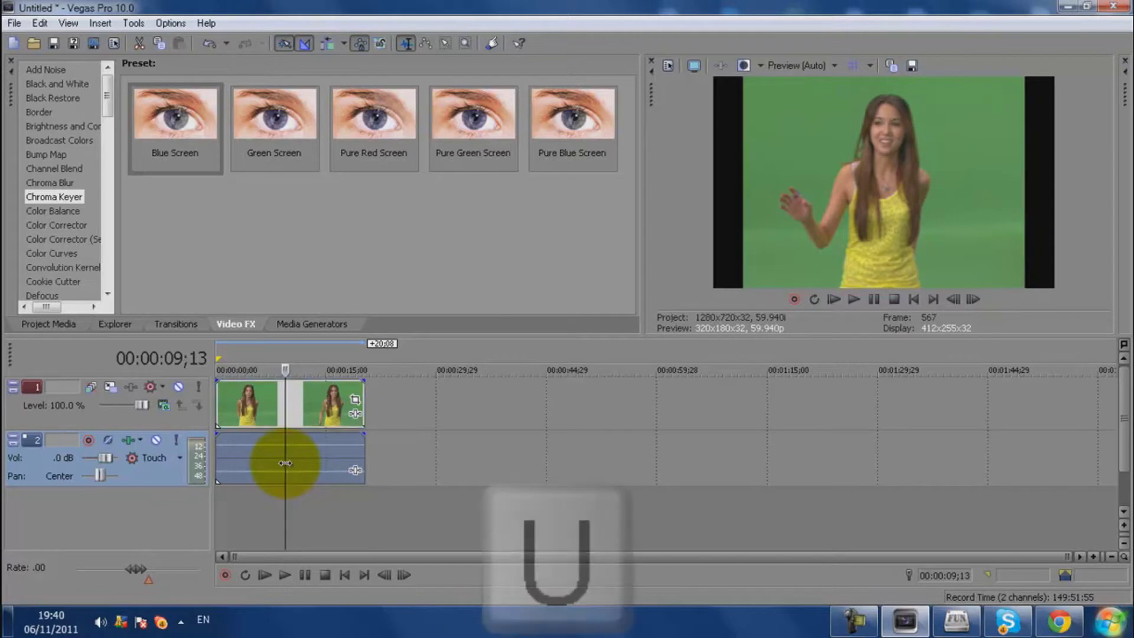
pyautogui.moveTo(310, 455); pyautogui.dragTo(274, 451)
pyautogui.click(288, 404)
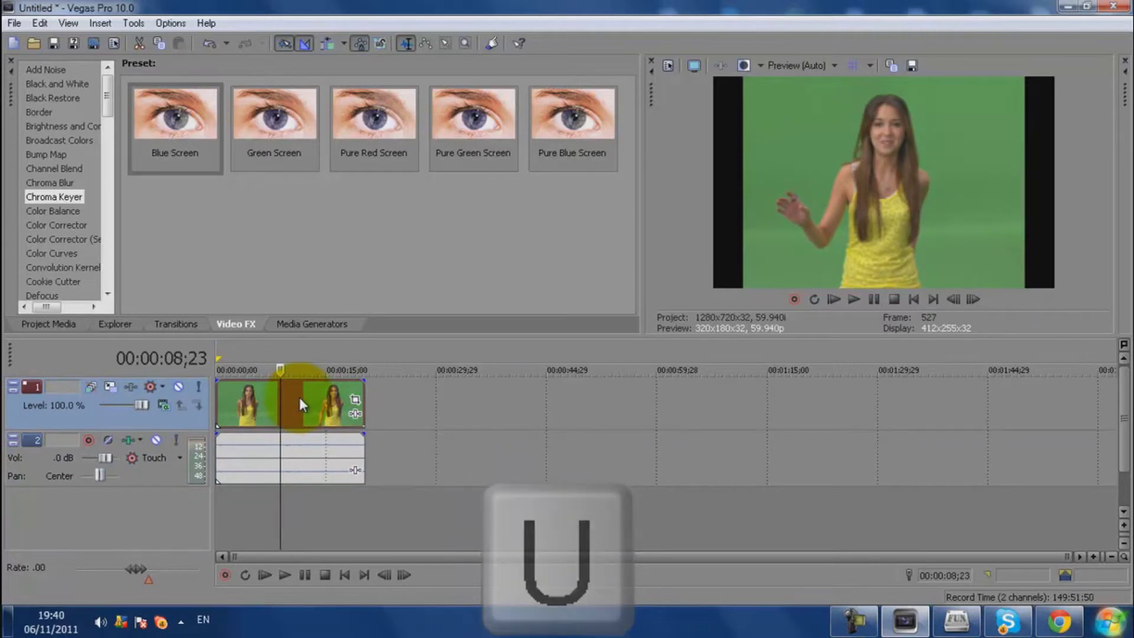
# In the video event's properties, disable resampling and turn off Maintain aspect ratio, and return the playhead to the start.
pyautogui.rightClick(299, 399)
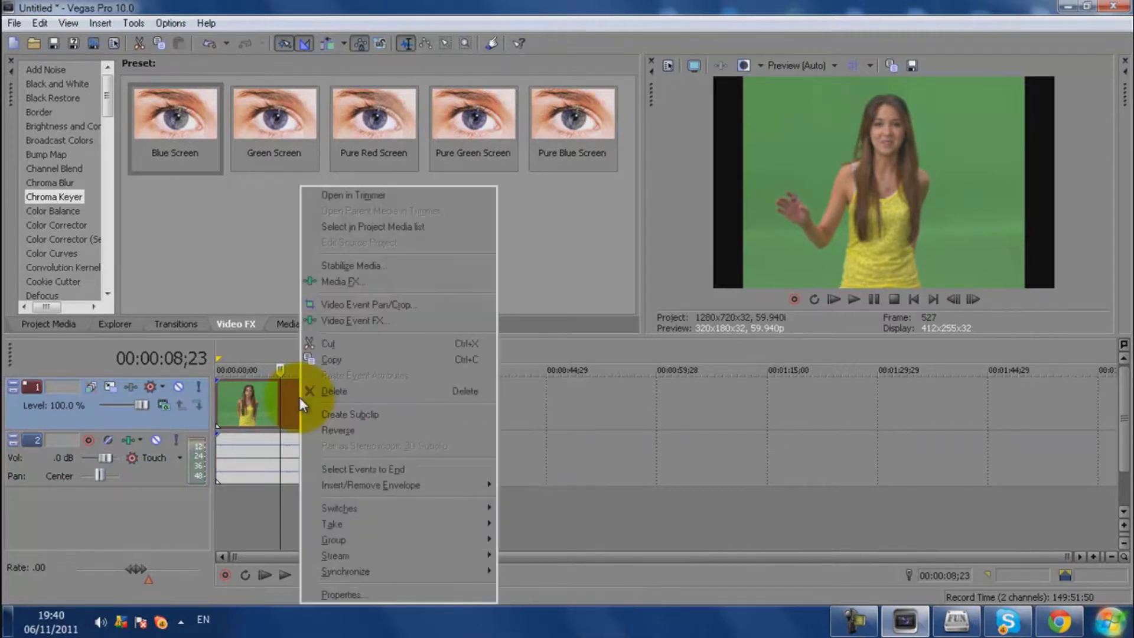
pyautogui.click(341, 595)
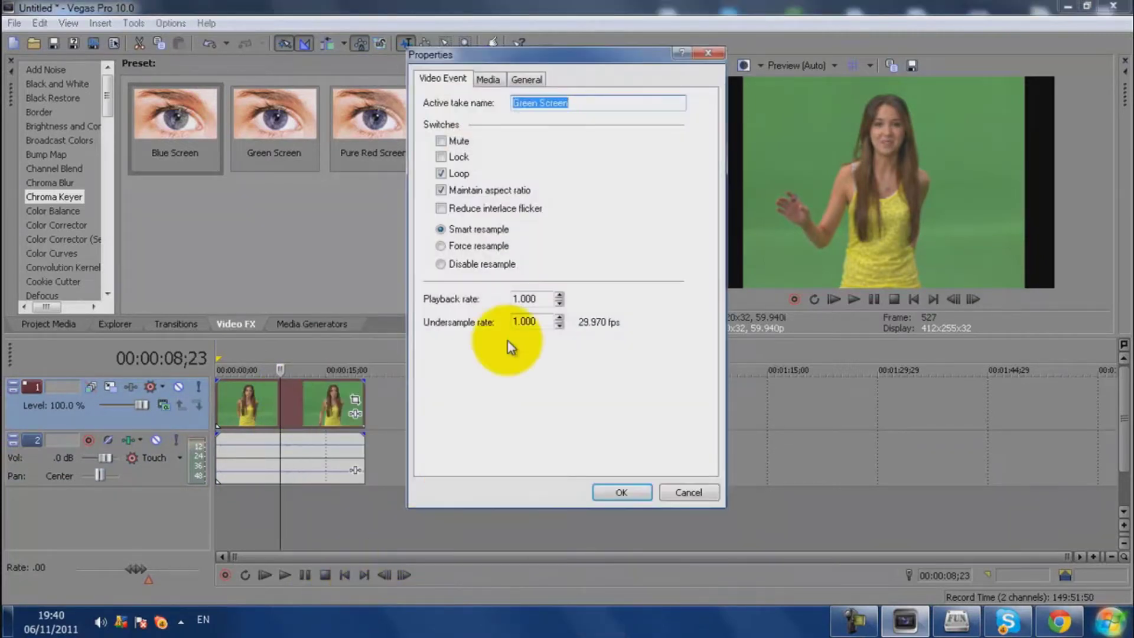
pyautogui.click(442, 265)
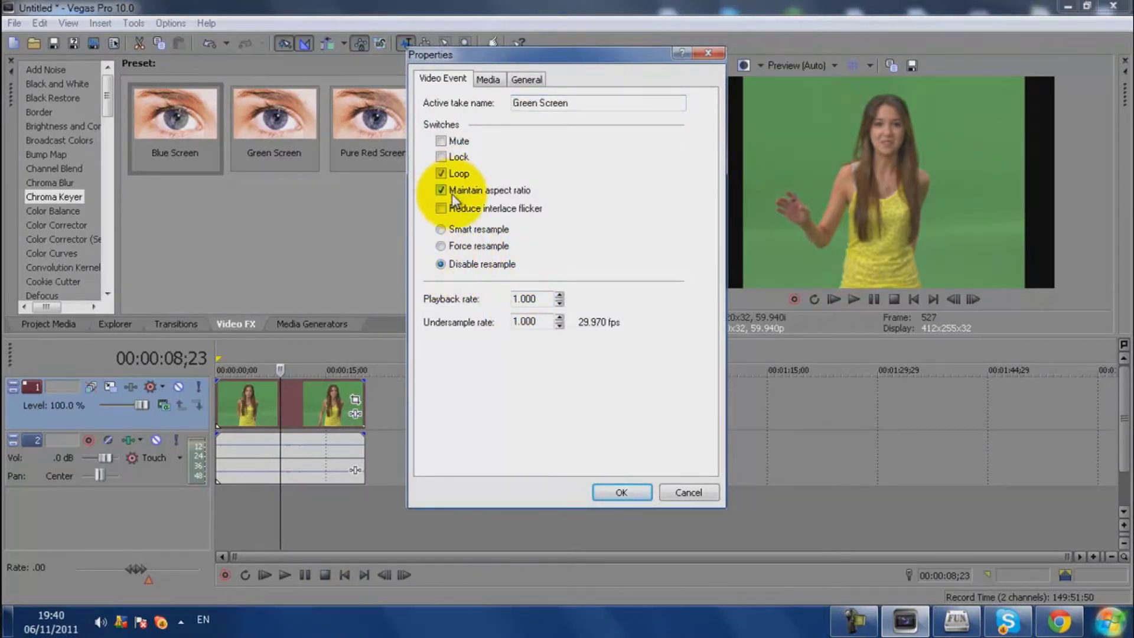
pyautogui.click(442, 189)
pyautogui.click(611, 494)
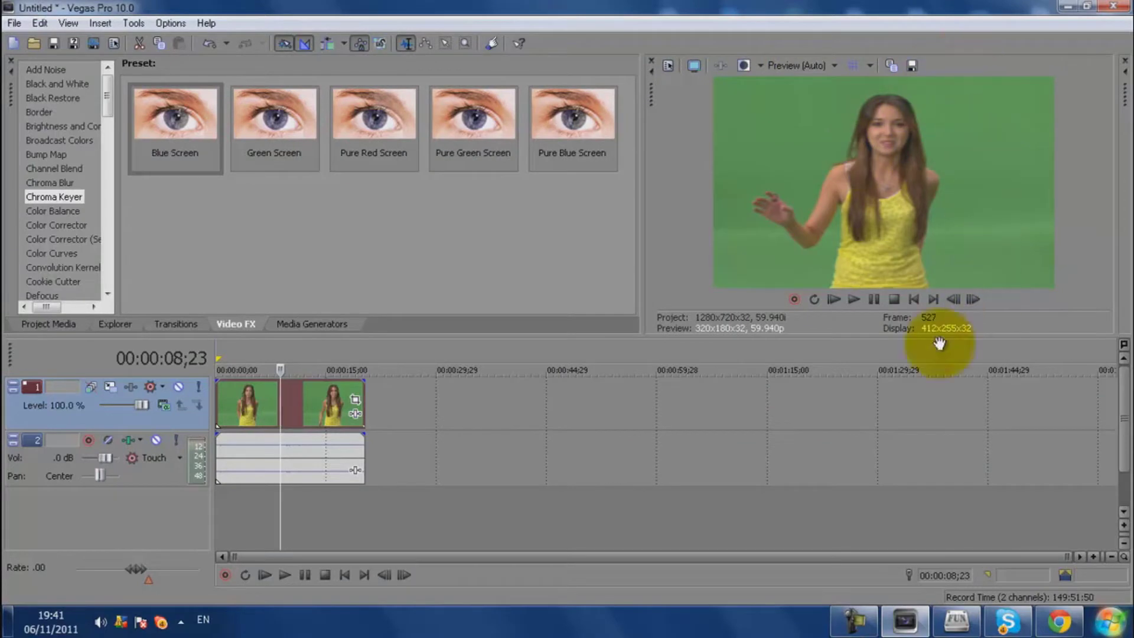
pyautogui.click(346, 581)
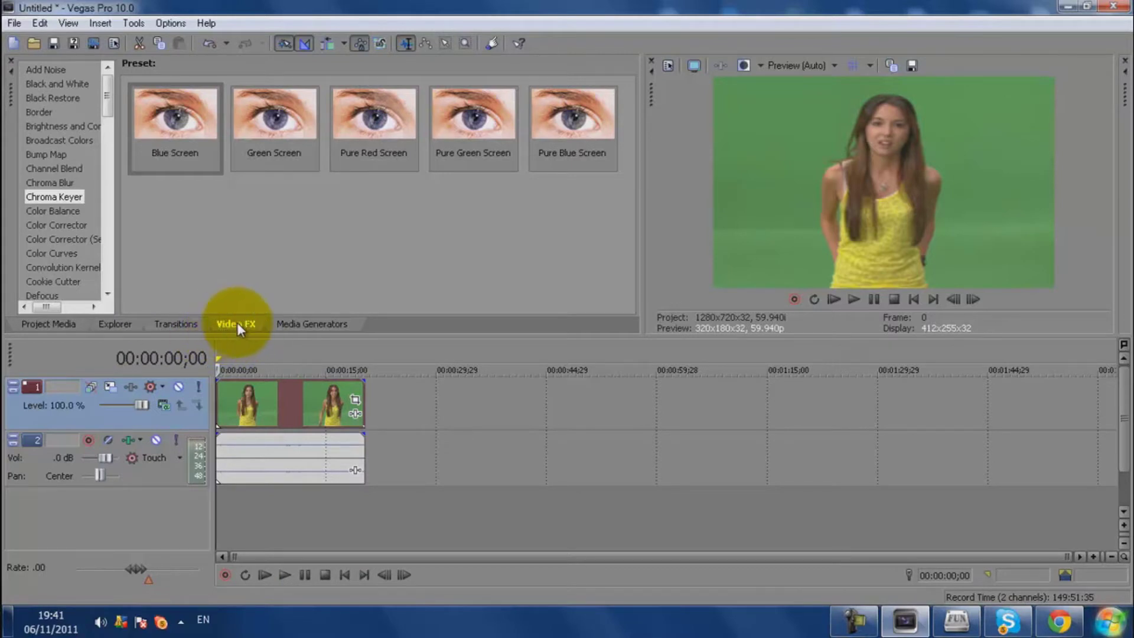
# Apply the Chroma Keyer effect with the Green Screen preset to the video event.
pyautogui.moveTo(108, 109)
pyautogui.mouseDown()
pyautogui.moveTo(113, 126)
pyautogui.moveTo(119, 94)
pyautogui.mouseUp()
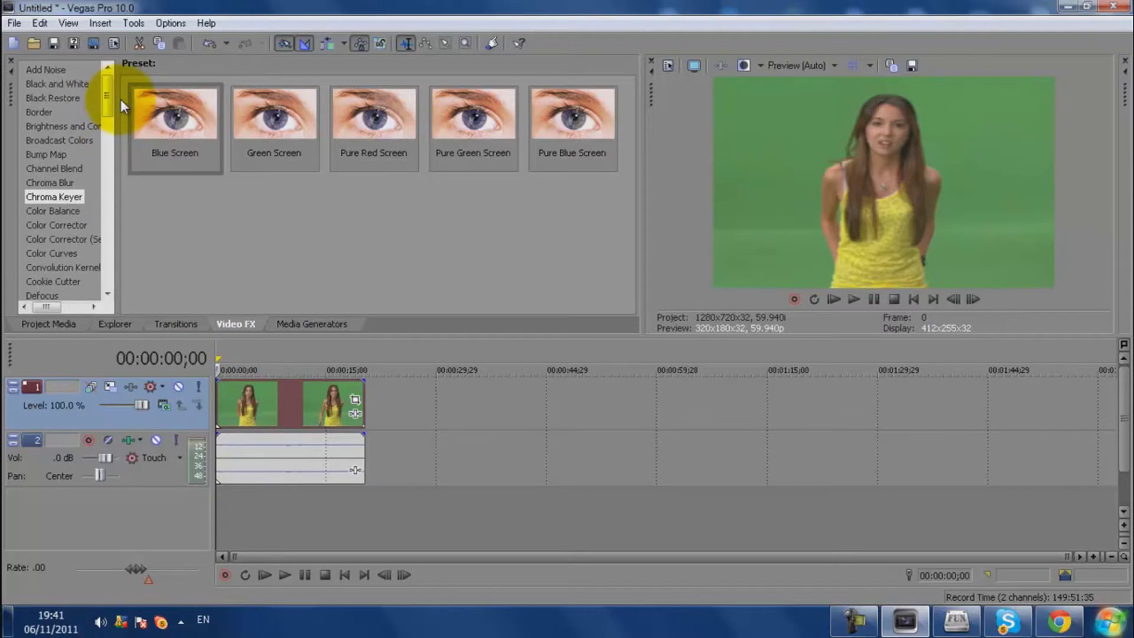
pyautogui.click(62, 197)
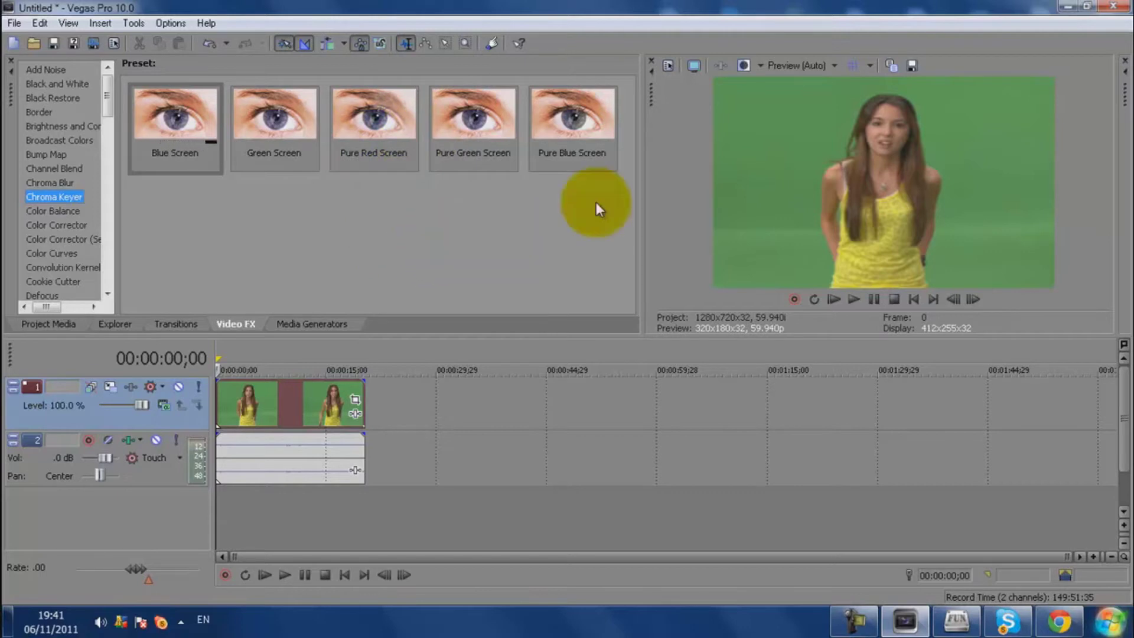
pyautogui.click(267, 221)
pyautogui.click(278, 127)
pyautogui.moveTo(277, 127); pyautogui.dragTo(270, 386)
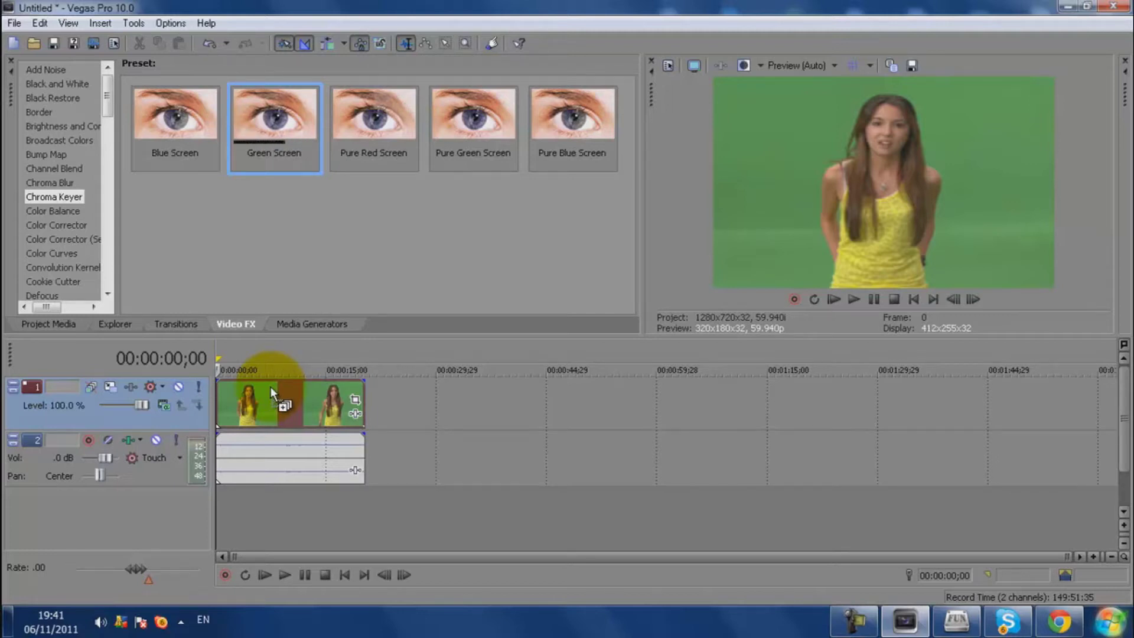
pyautogui.moveTo(271, 386); pyautogui.dragTo(263, 394)
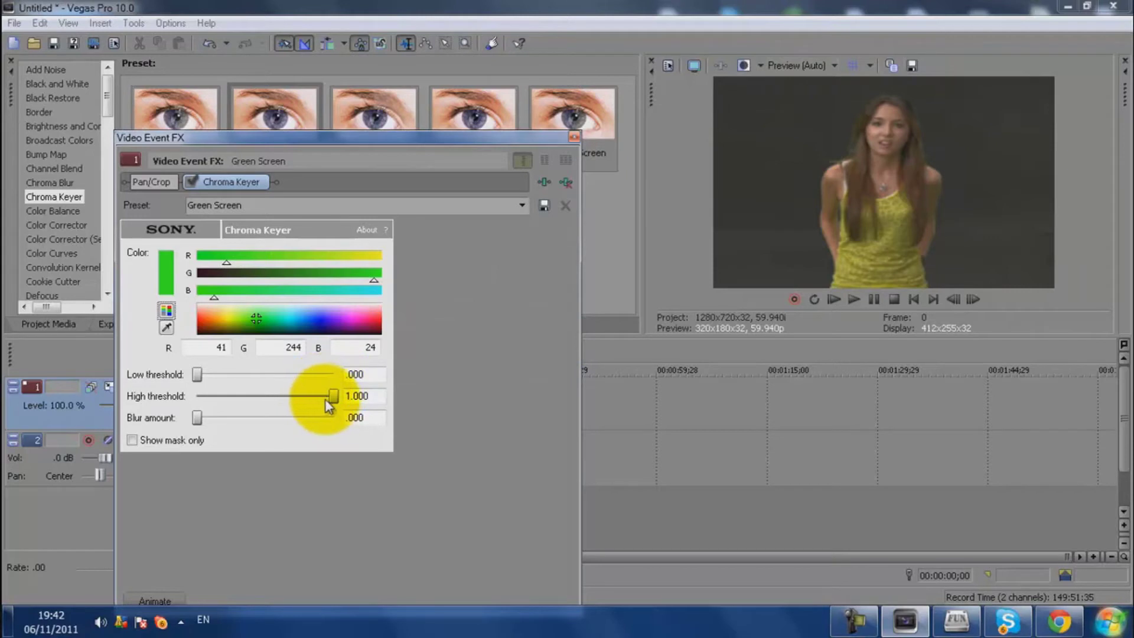
# Set the Chroma Keyer's low threshold to .527, high threshold to .812 and blur amount to .006, and close the effect window.
pyautogui.moveTo(198, 375); pyautogui.dragTo(269, 377)
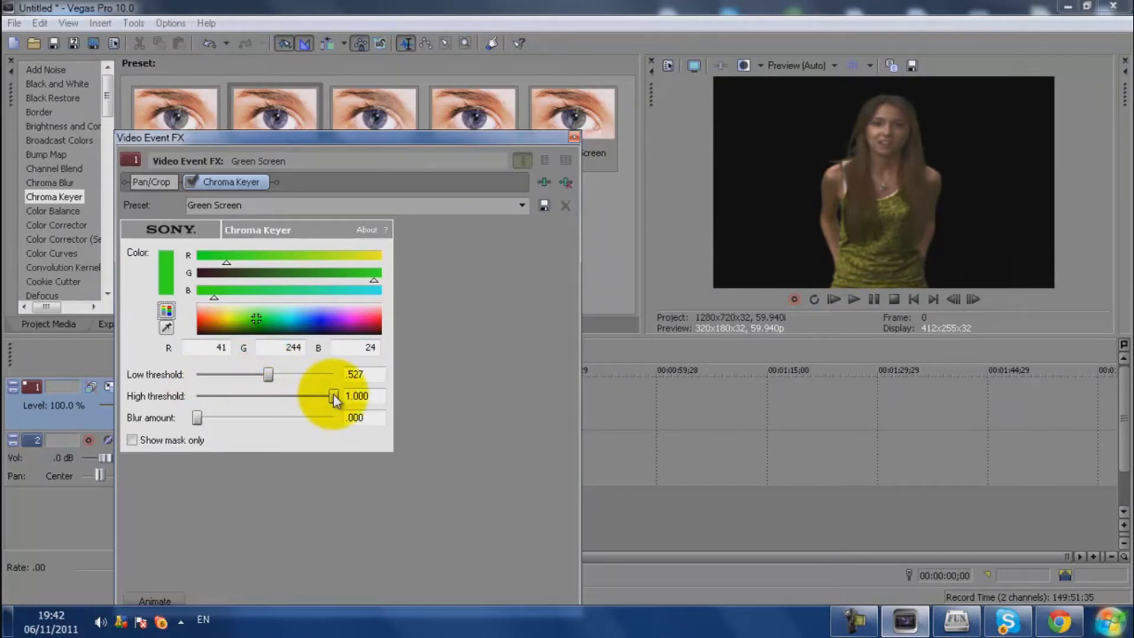
pyautogui.moveTo(334, 394); pyautogui.dragTo(308, 396)
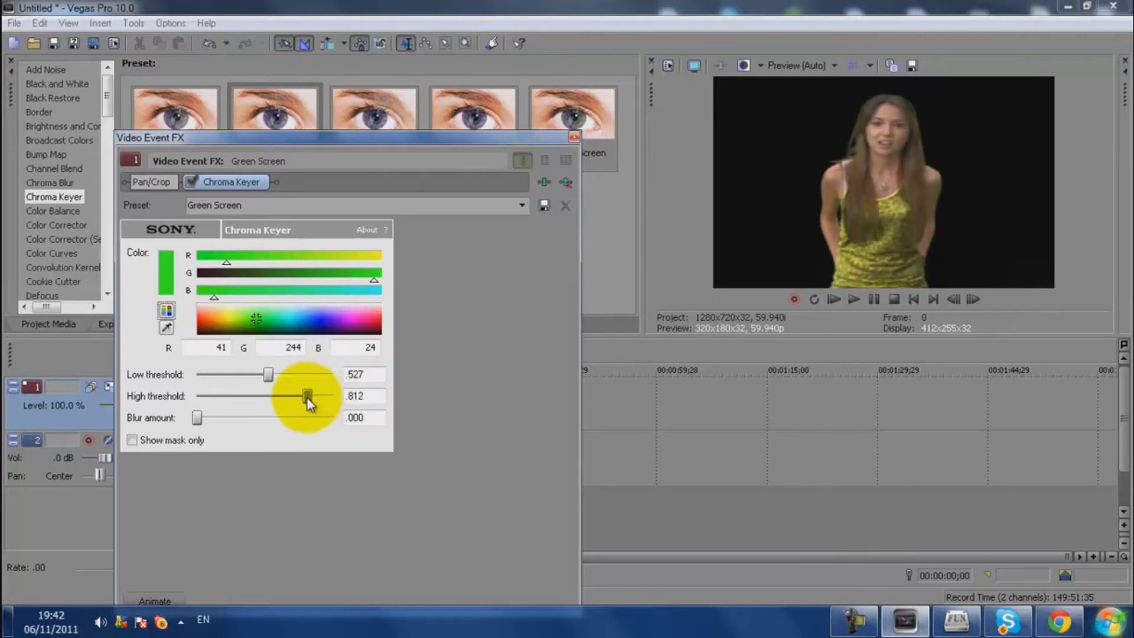
pyautogui.moveTo(199, 418)
pyautogui.mouseDown()
pyautogui.moveTo(255, 417)
pyautogui.moveTo(198, 417)
pyautogui.mouseUp()
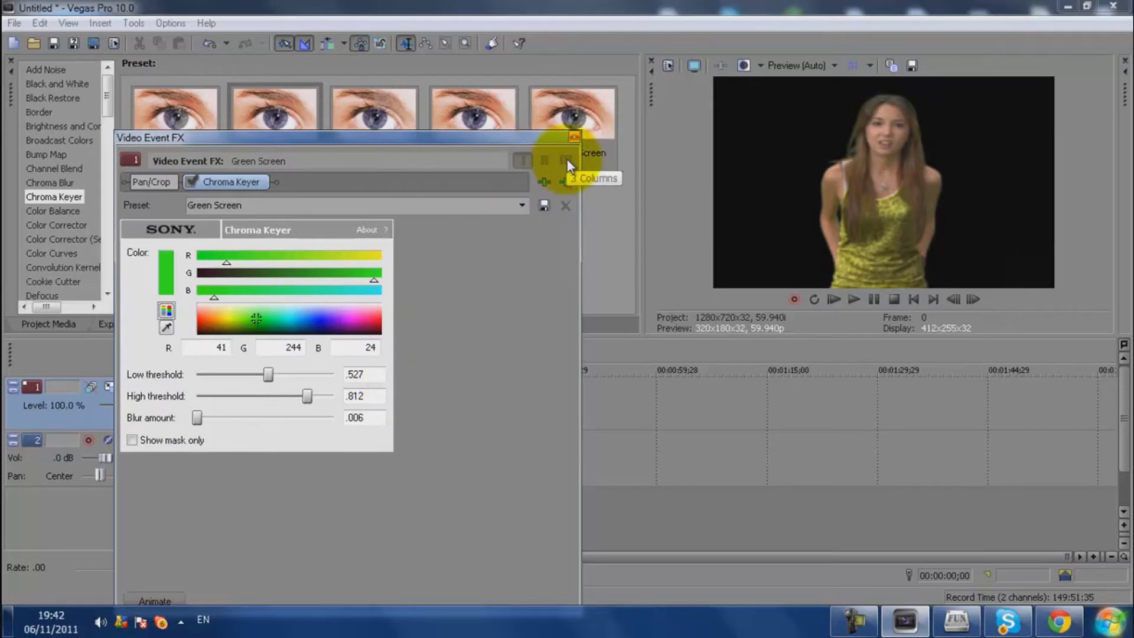
pyautogui.click(574, 137)
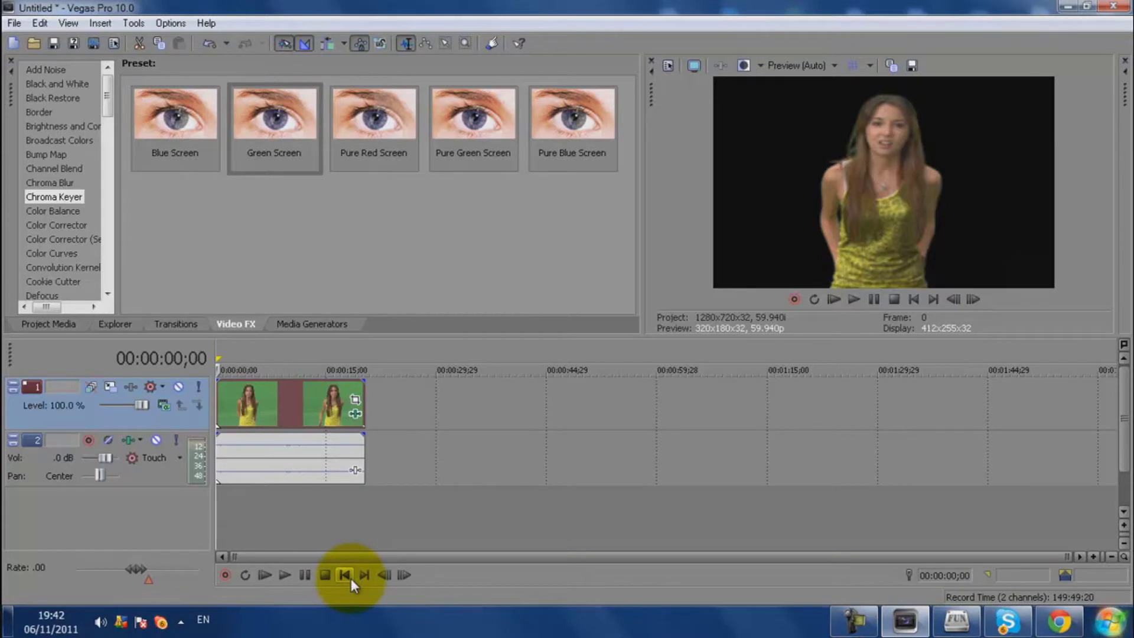
# Insert a new video track above the keyed green-screen track.
pyautogui.rightClick(129, 515)
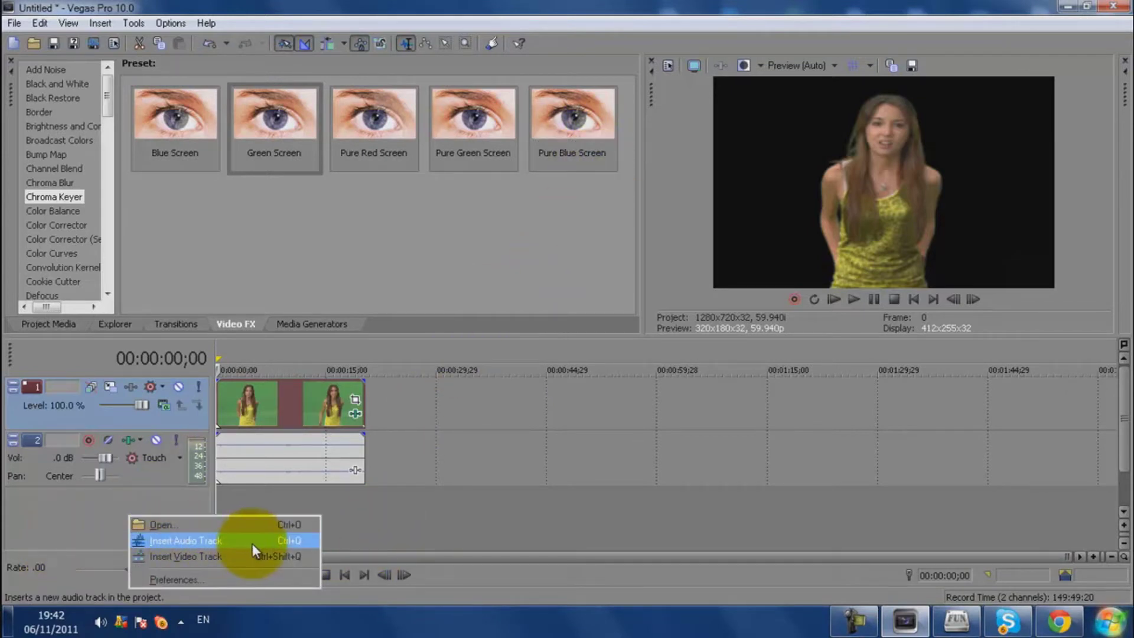
pyautogui.click(235, 558)
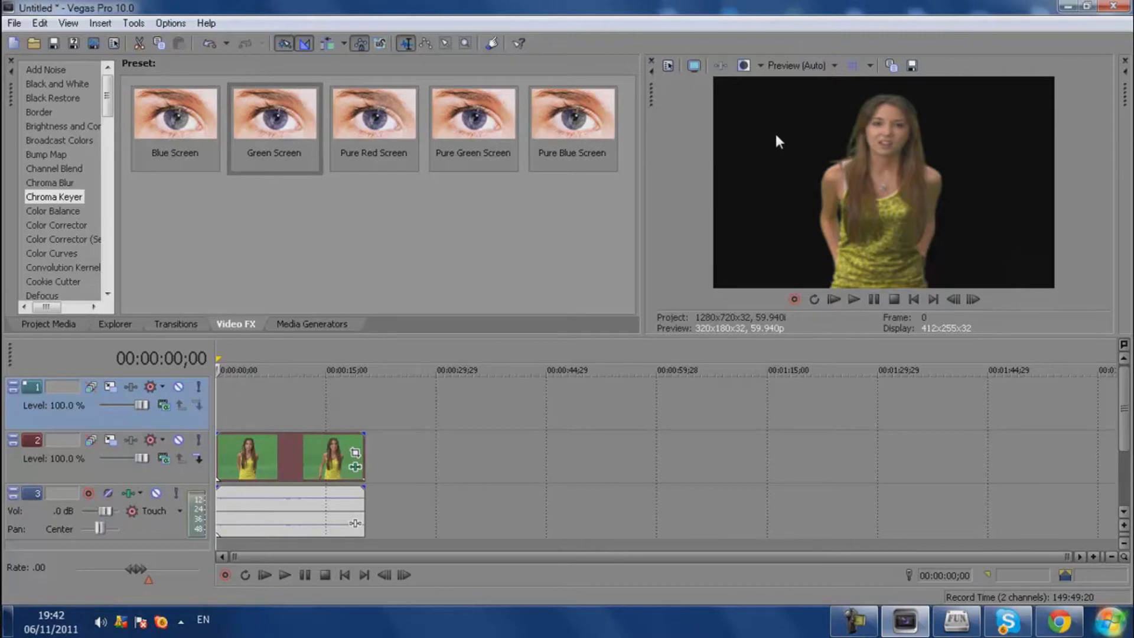
pyautogui.click(996, 41)
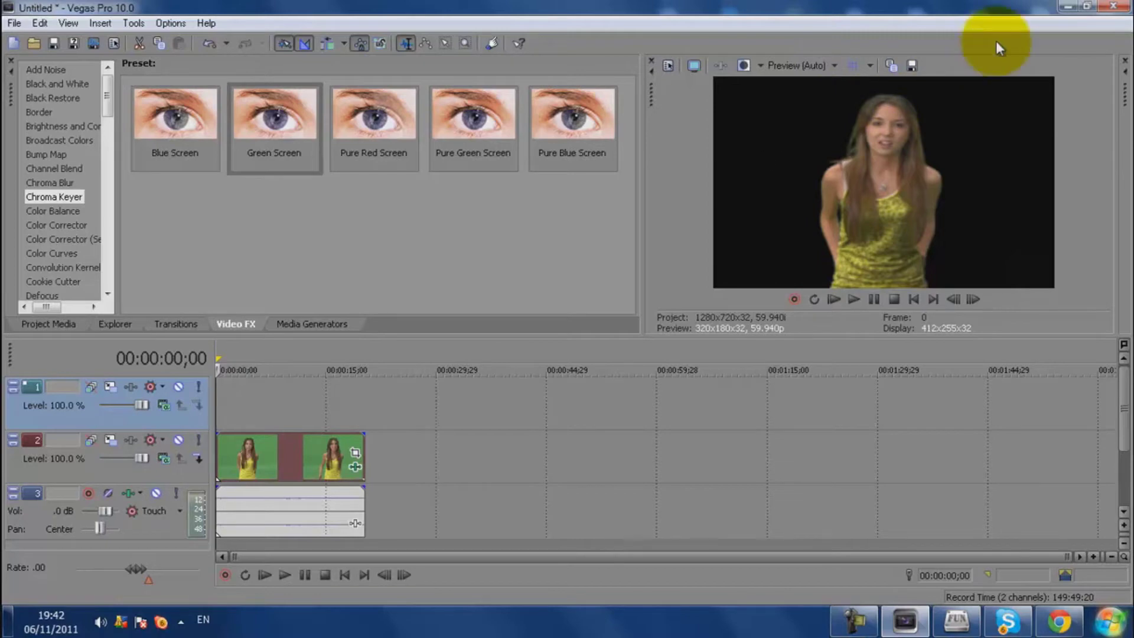
# Switch to the desktop and open the personal folder that holds the media subfolders.
pyautogui.click(1063, 6)
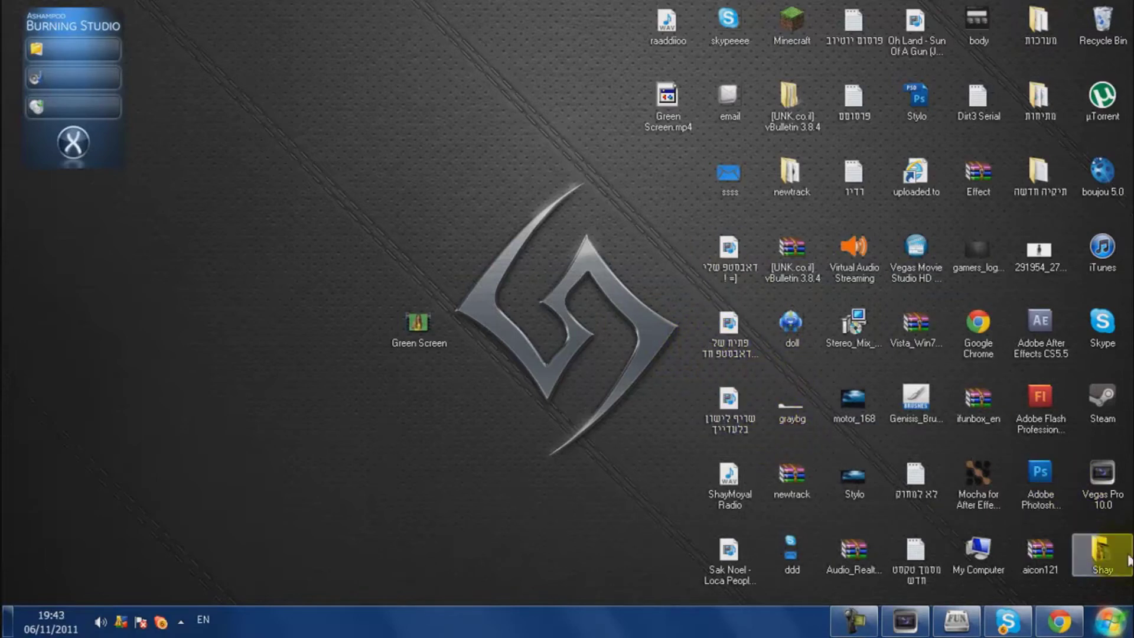
pyautogui.doubleClick(786, 342)
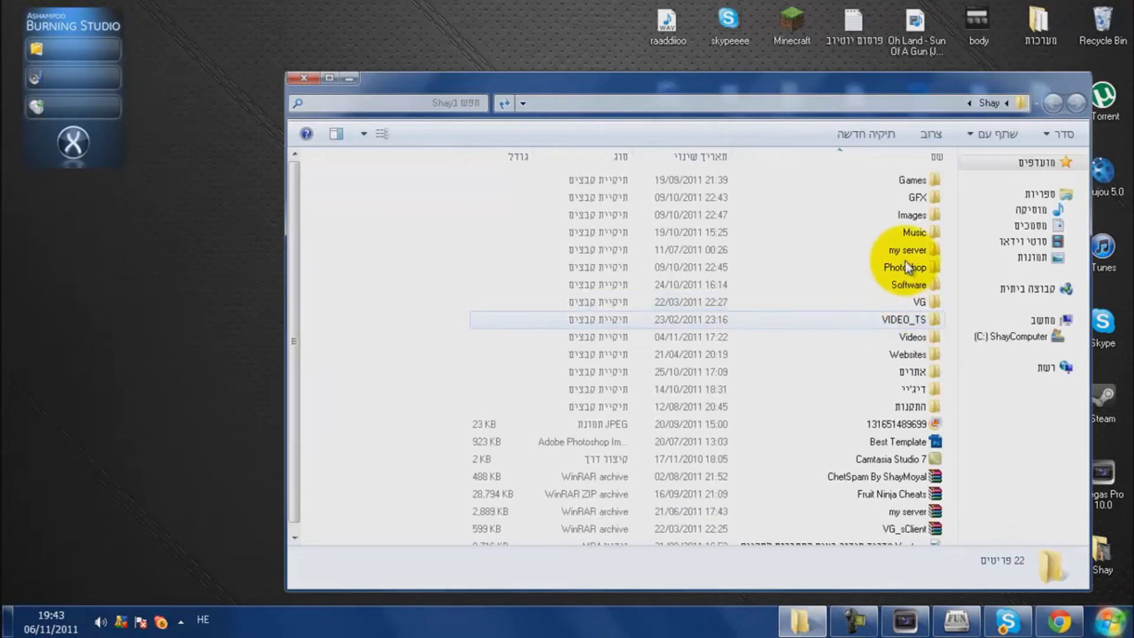
pyautogui.click(922, 219)
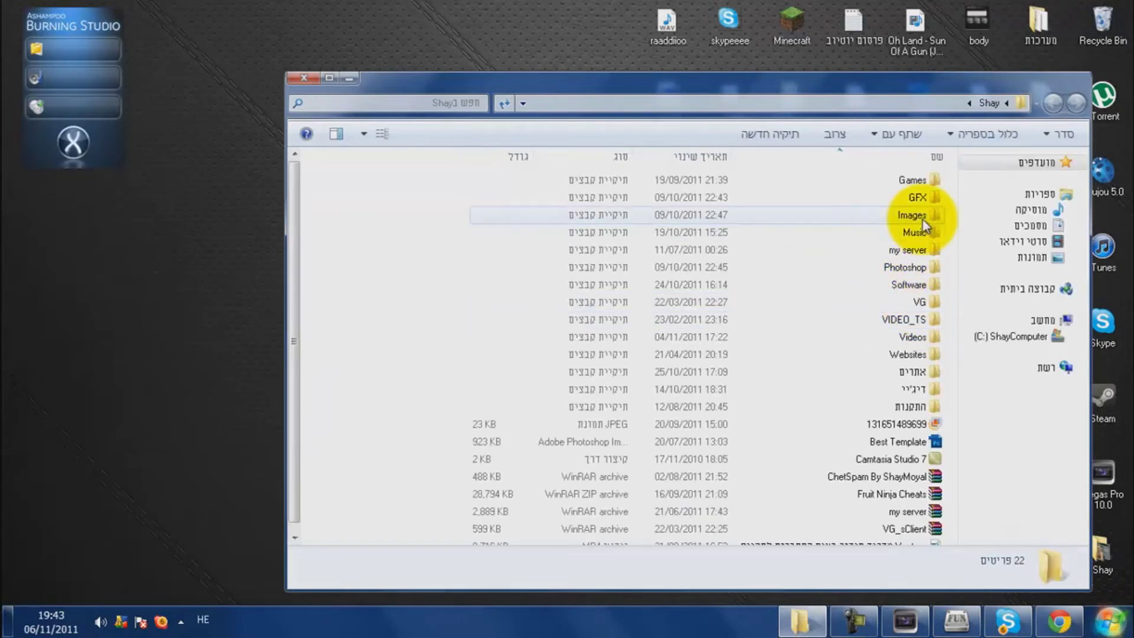
pyautogui.click(922, 220)
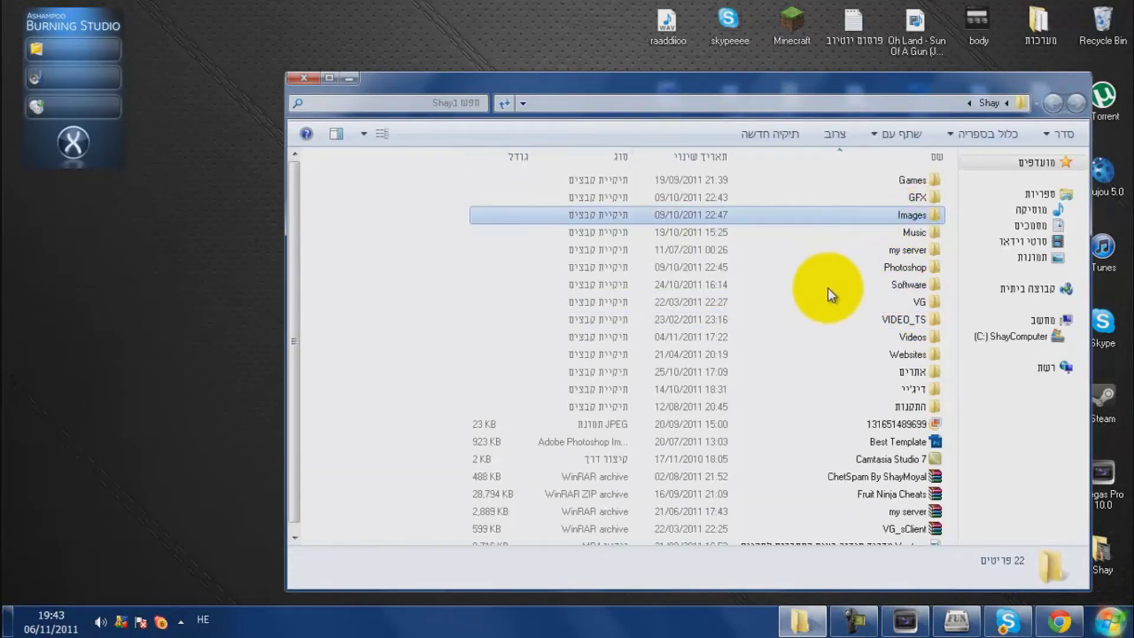
pyautogui.doubleClick(930, 215)
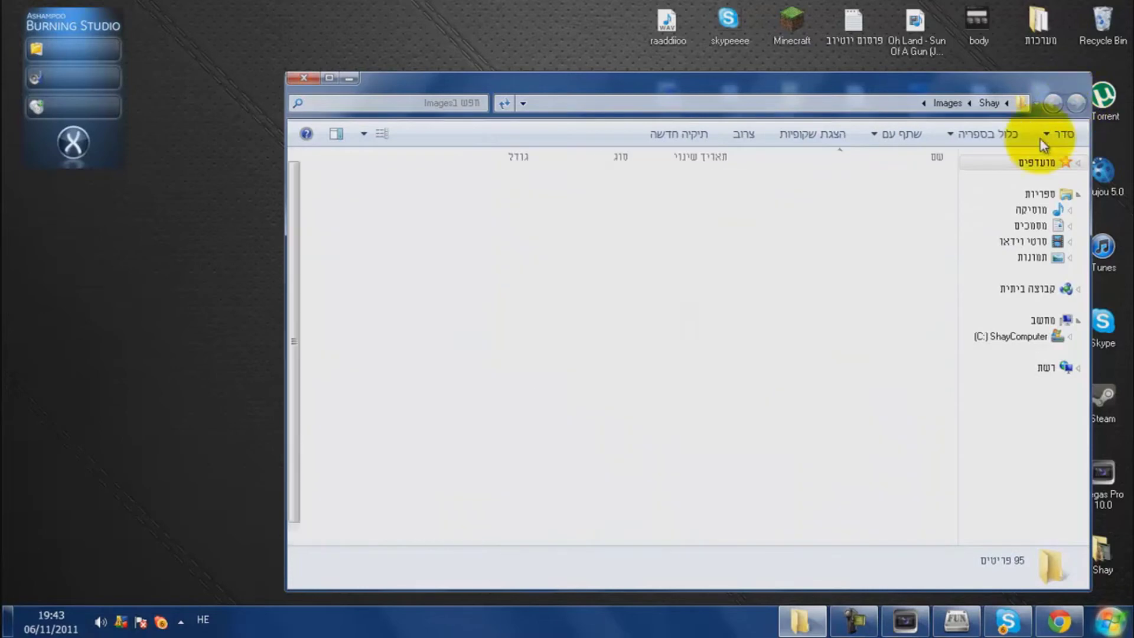
pyautogui.press('BackSpace')
# Open the Photoshop folder and find the StyloStudioGFX SS AAE image.
pyautogui.click(924, 267)
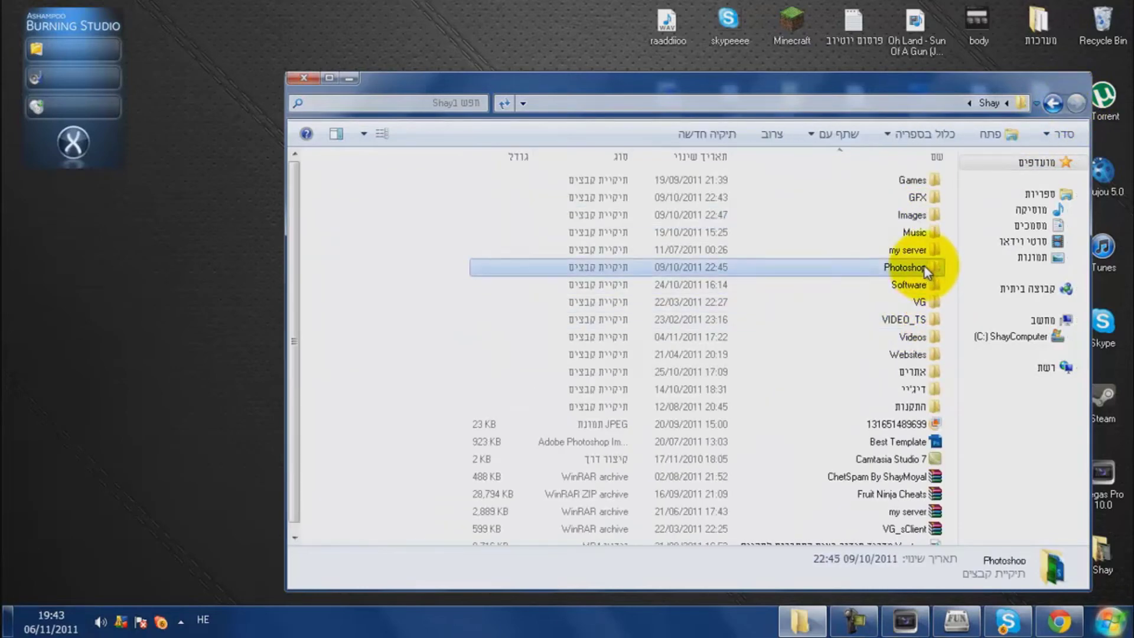
pyautogui.doubleClick(923, 267)
pyautogui.click(639, 331)
pyautogui.scroll(-3, 640, 352)
pyautogui.scroll(2, 721, 431)
pyautogui.scroll(-10, 721, 430)
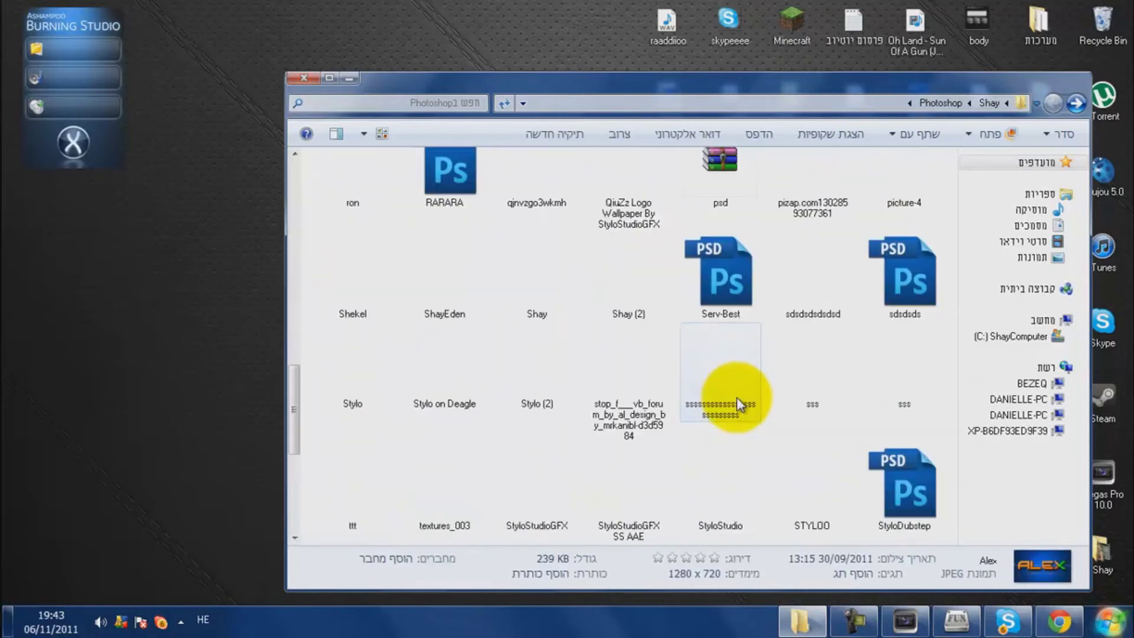
pyautogui.scroll(-5, 735, 397)
# Place the StyloStudioGFX SS AAE image at the start of the empty top video track and extend it to the green-screen clip's end.
pyautogui.moveTo(638, 207); pyautogui.dragTo(427, 409)
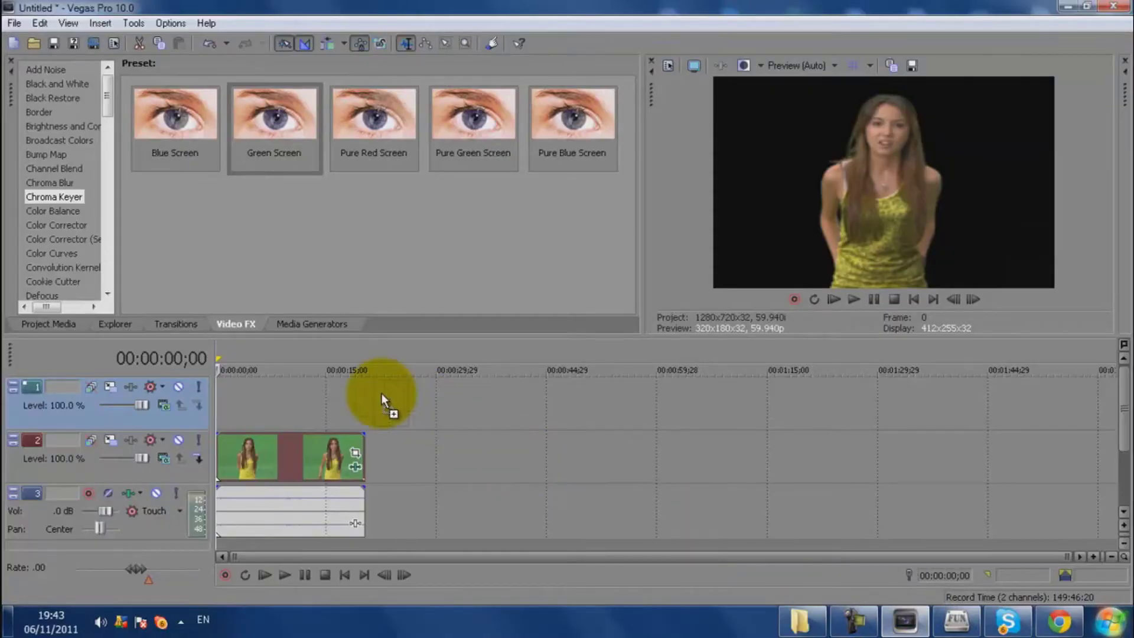
pyautogui.moveTo(218, 392); pyautogui.dragTo(220, 393)
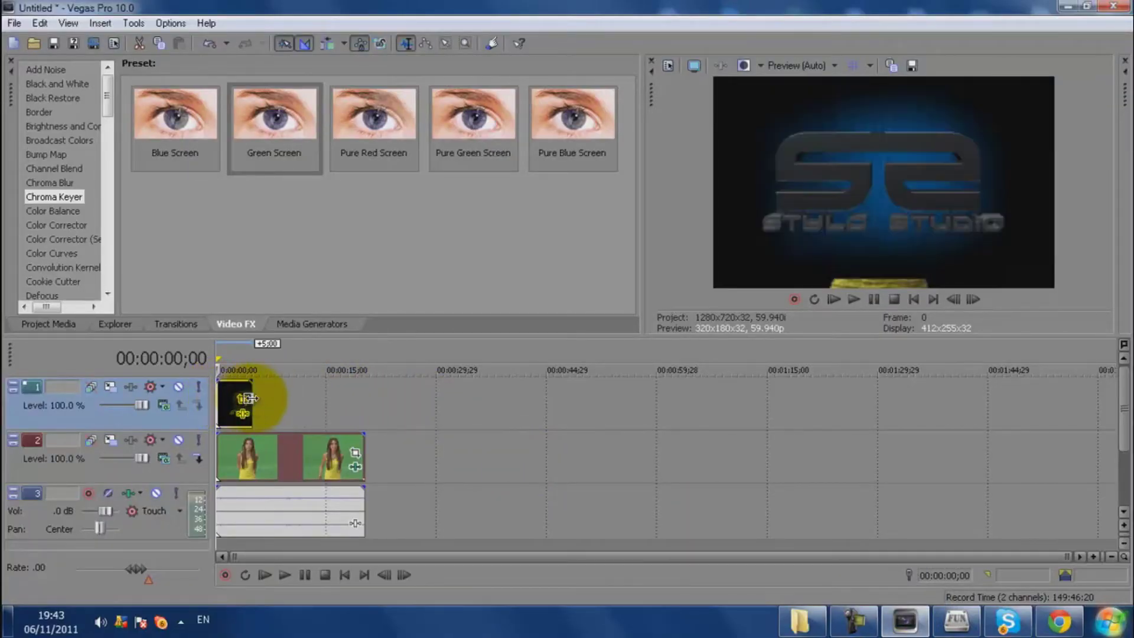
pyautogui.moveTo(247, 400); pyautogui.dragTo(364, 405)
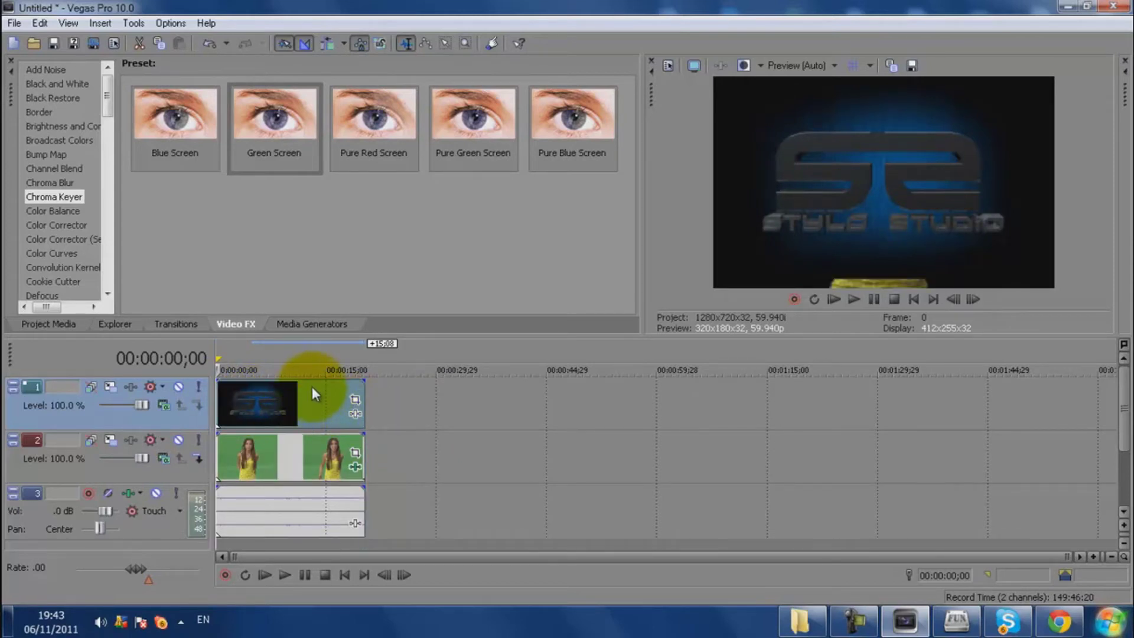
pyautogui.moveTo(315, 387); pyautogui.dragTo(315, 386)
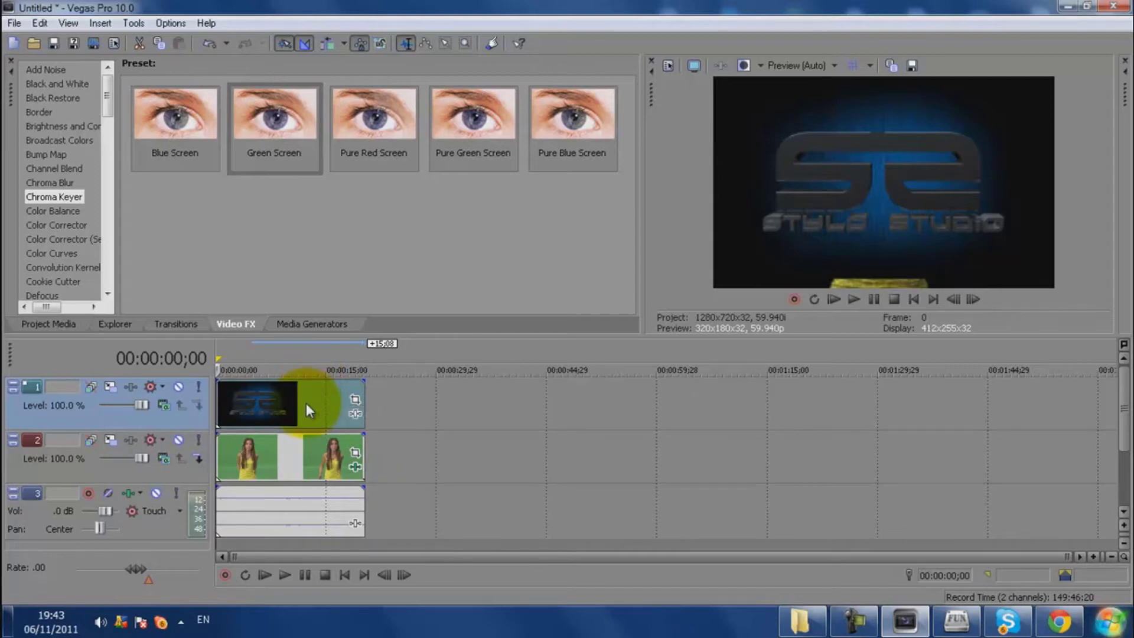
# In the background image event's properties, disable resampling and turn off Maintain aspect ratio.
pyautogui.rightClick(307, 405)
pyautogui.click(391, 590)
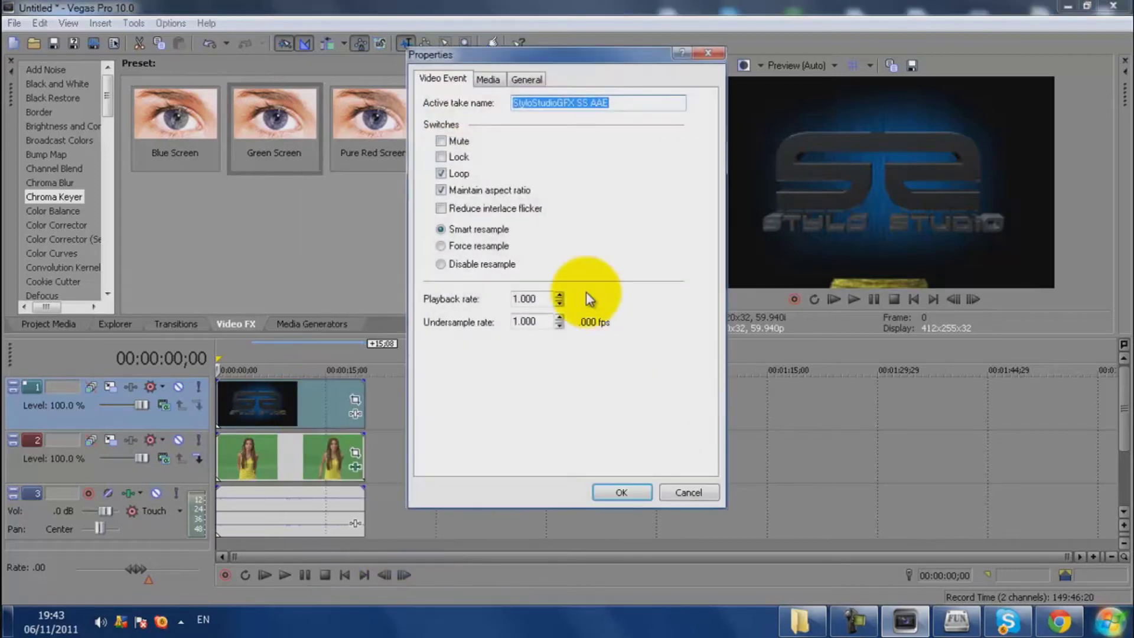
pyautogui.click(467, 267)
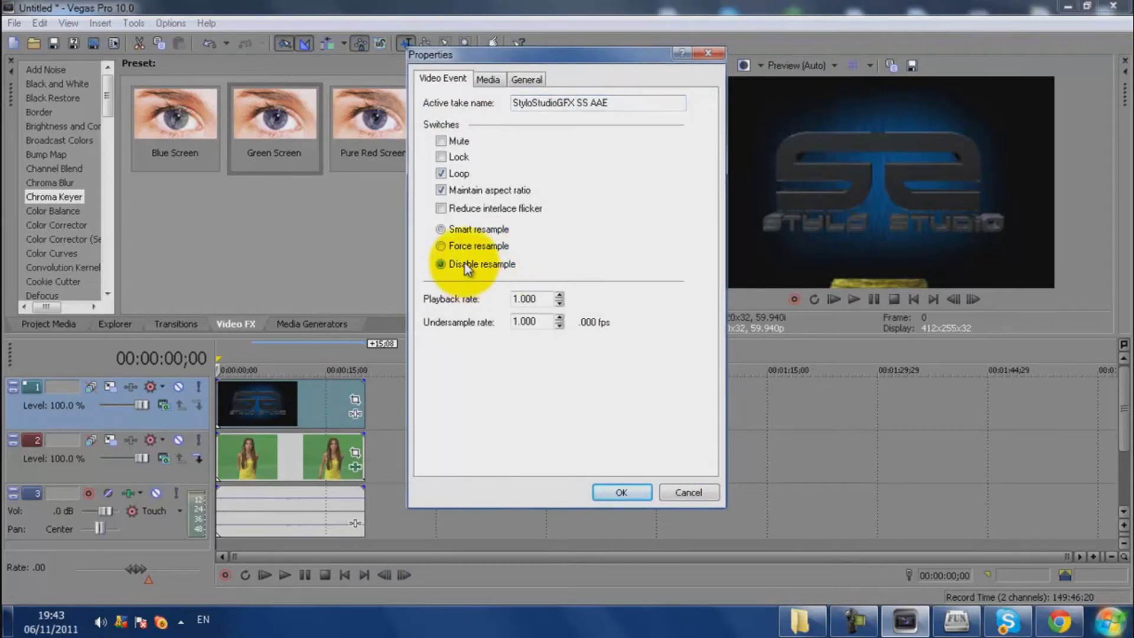
pyautogui.click(460, 189)
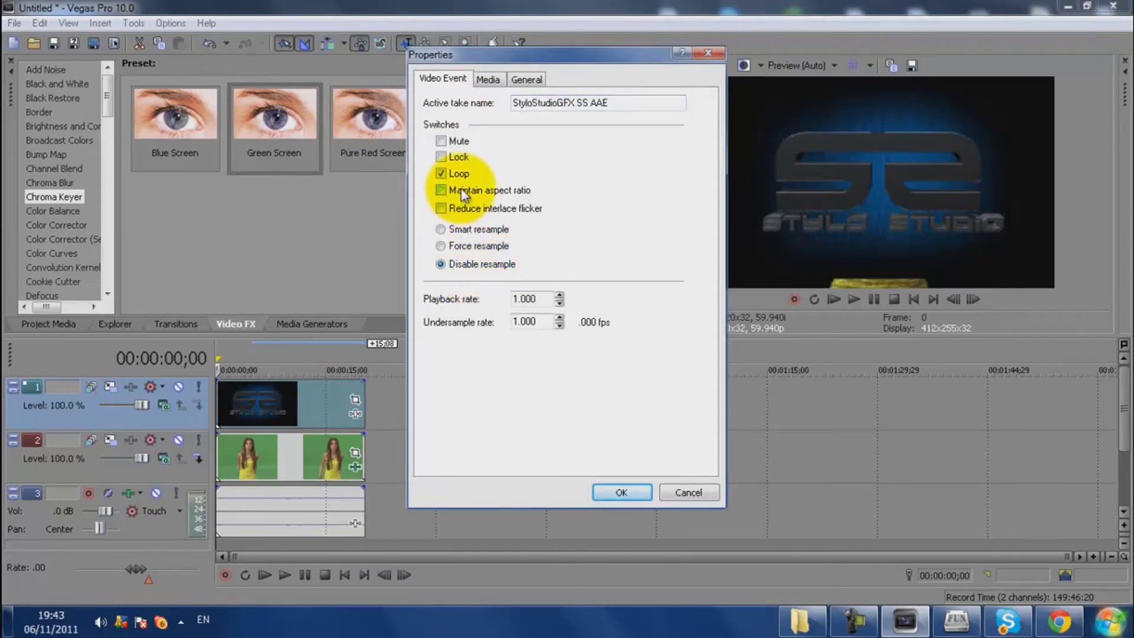
pyautogui.click(626, 492)
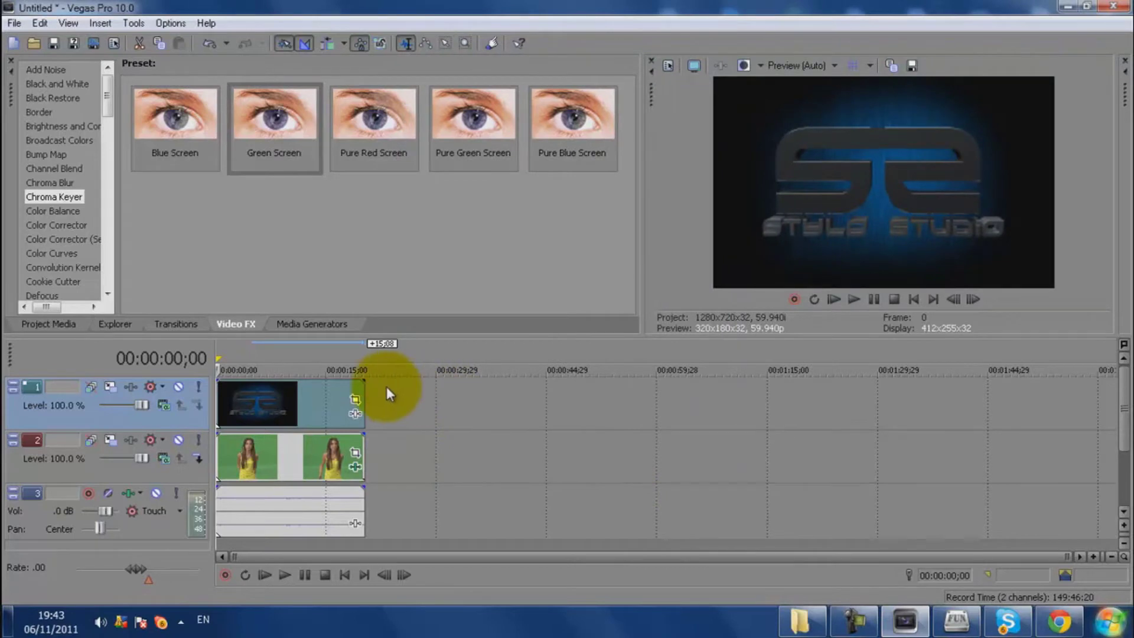
# Swap the two video events, putting the keyed clip on track 1 and the background image on track 2, both at the timeline start.
pyautogui.click(268, 456)
pyautogui.moveTo(298, 464); pyautogui.dragTo(472, 393)
pyautogui.moveTo(296, 401); pyautogui.dragTo(293, 458)
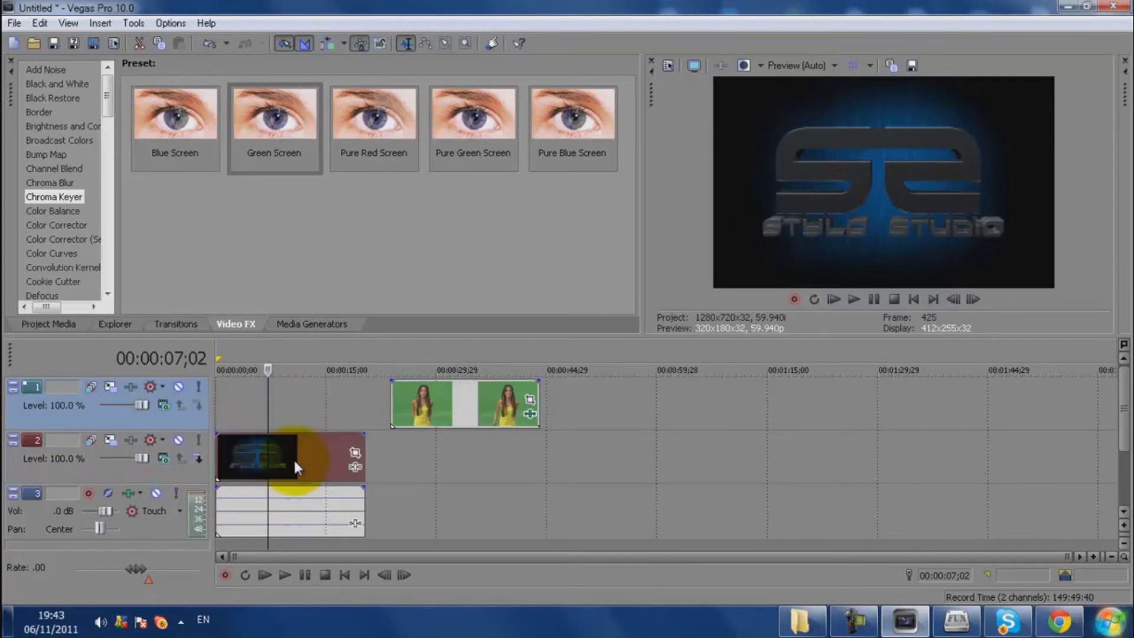
pyautogui.moveTo(431, 399); pyautogui.dragTo(256, 394)
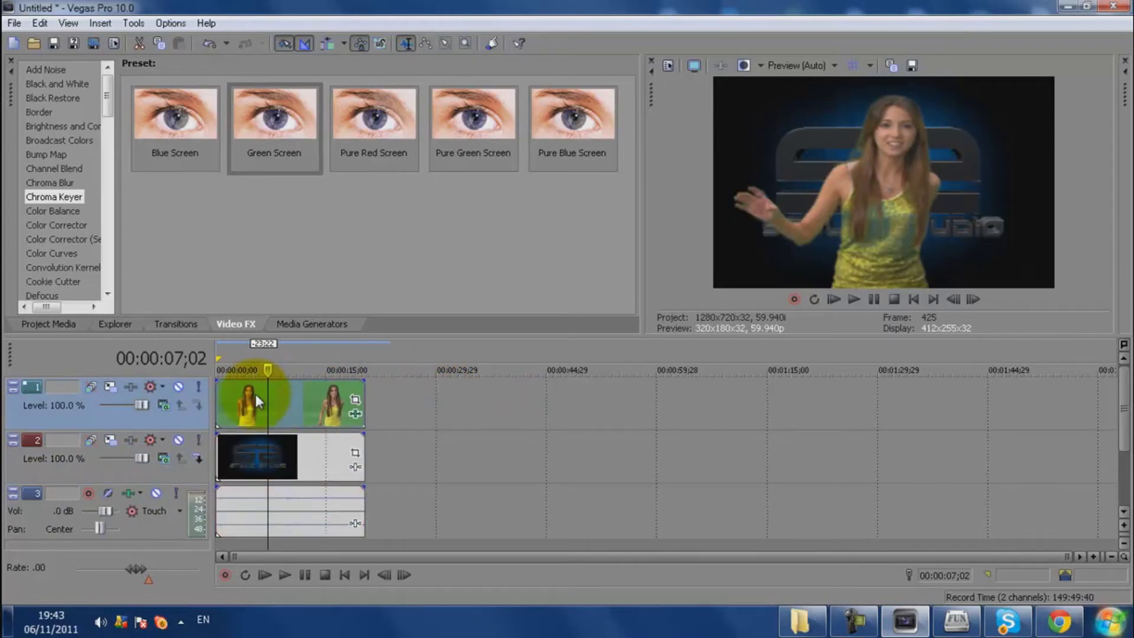
# Play the composite from the beginning to check the key against the background, and pause it.
pyautogui.click(345, 575)
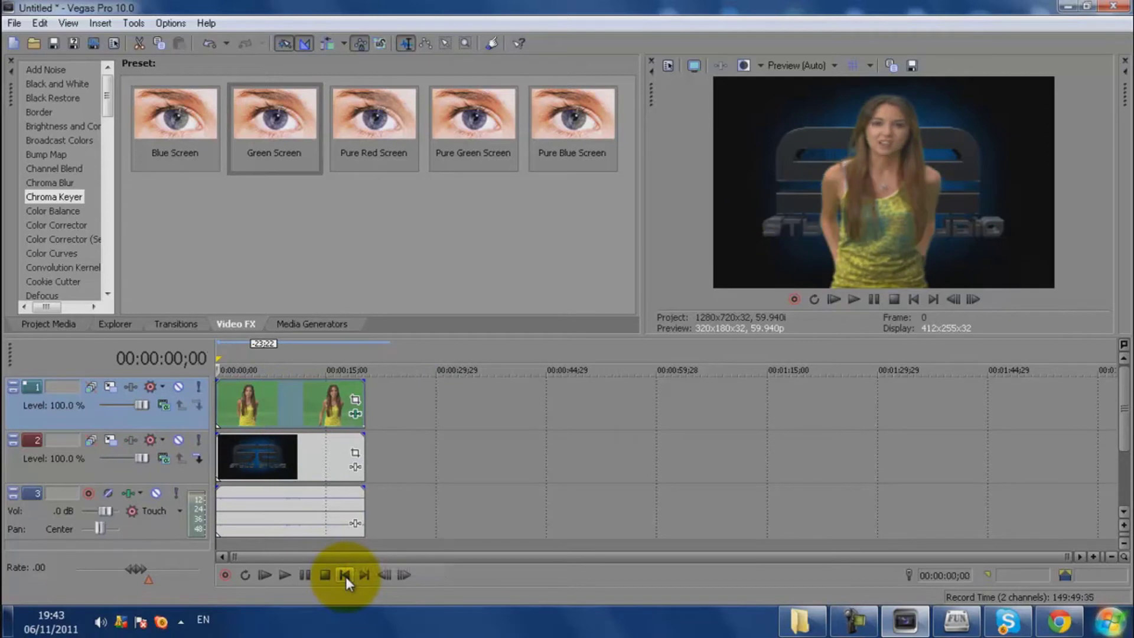
pyautogui.click(303, 573)
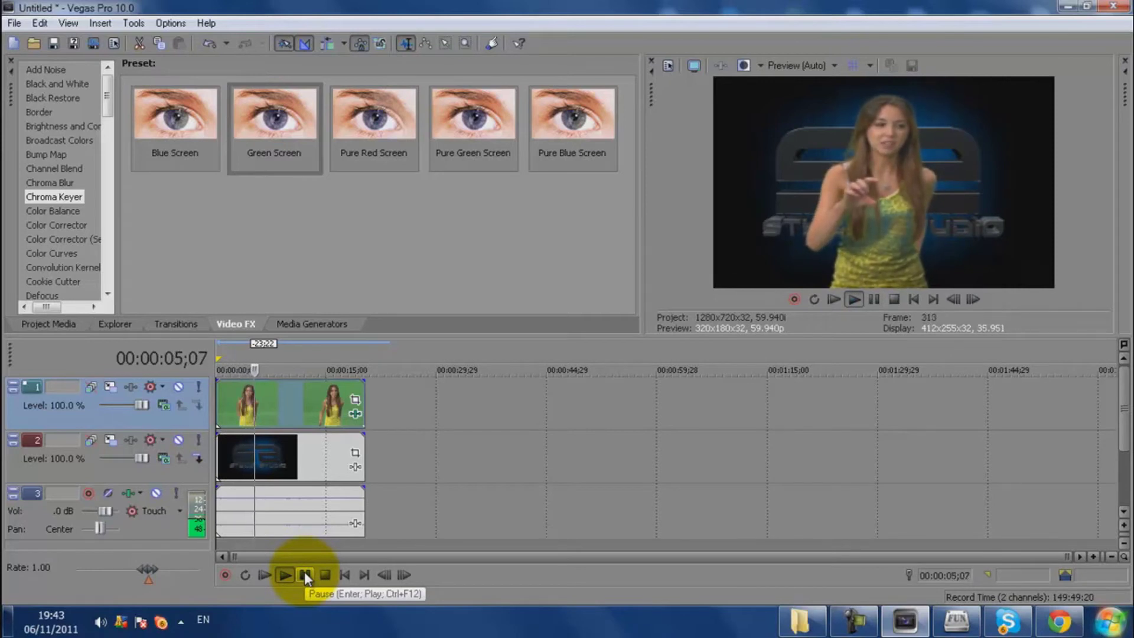
pyautogui.click(304, 572)
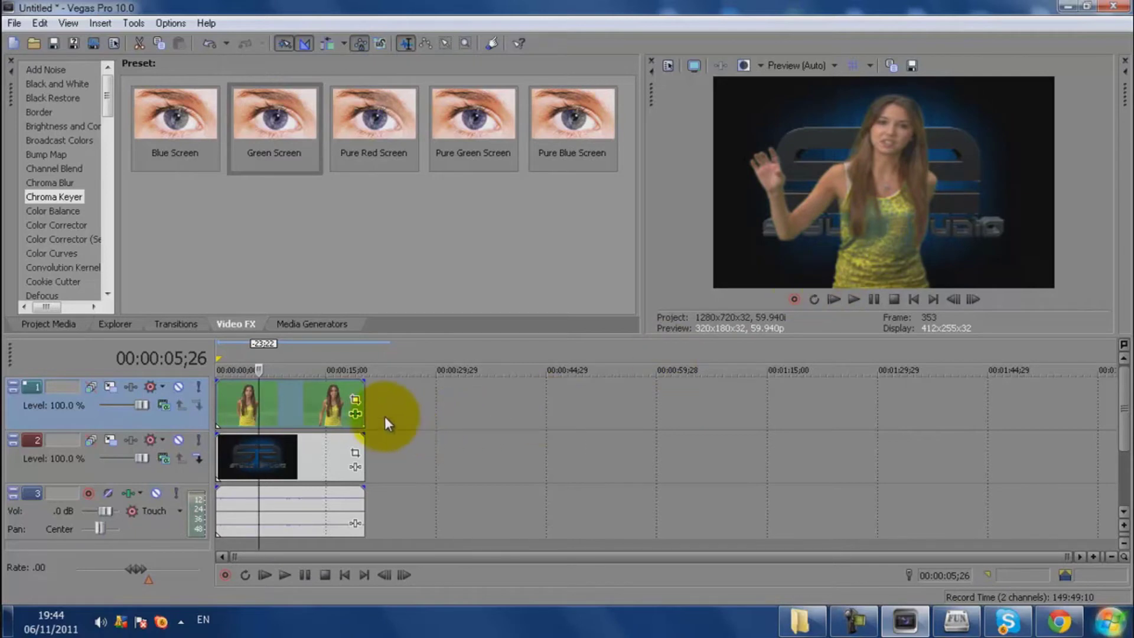
# In the keyed clip's Chroma Keyer, set the low threshold to .557 and the high threshold to .515, and close the effect window.
pyautogui.click(354, 406)
pyautogui.moveTo(431, 139); pyautogui.dragTo(706, 125)
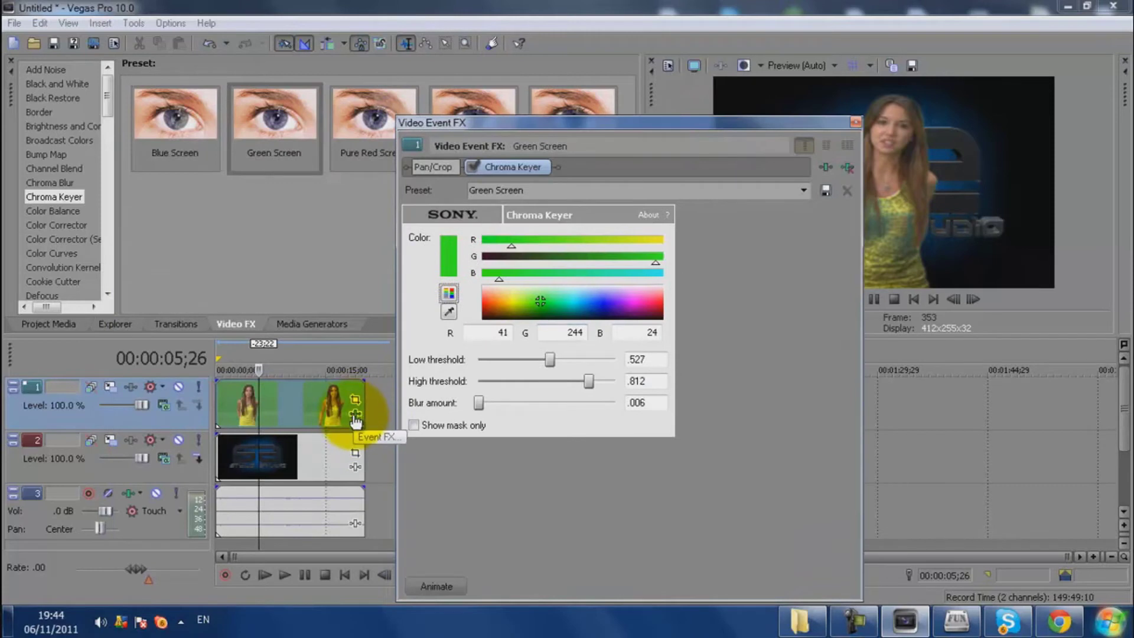
pyautogui.moveTo(616, 127); pyautogui.dragTo(325, 107)
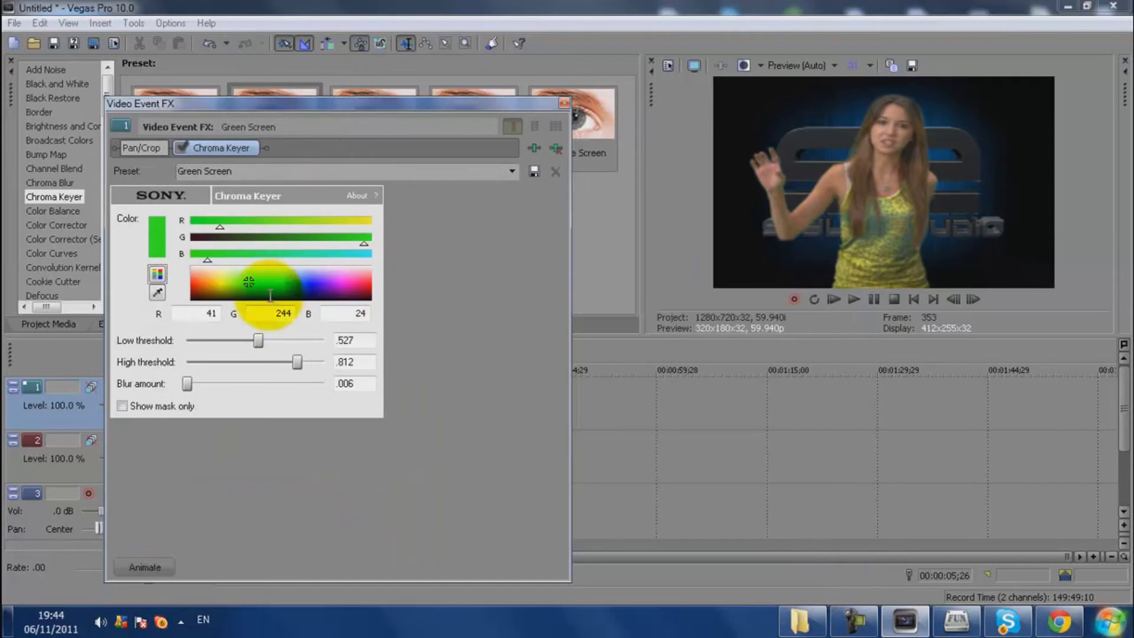
pyautogui.moveTo(293, 361)
pyautogui.mouseDown()
pyautogui.moveTo(247, 363)
pyautogui.moveTo(277, 367)
pyautogui.mouseUp()
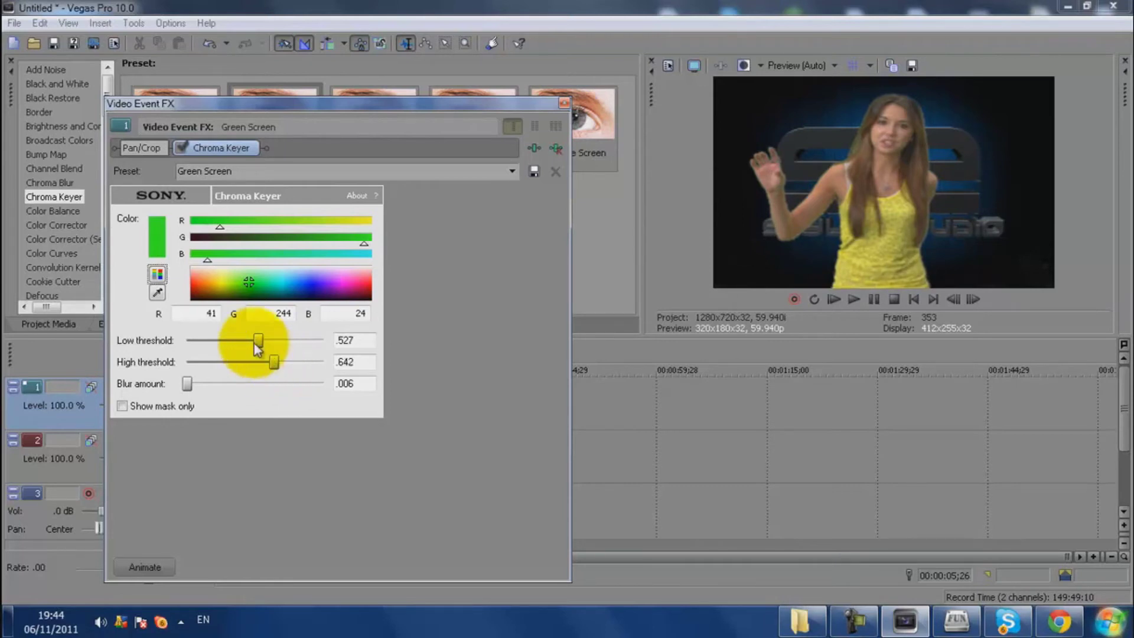
pyautogui.moveTo(256, 339); pyautogui.dragTo(250, 362)
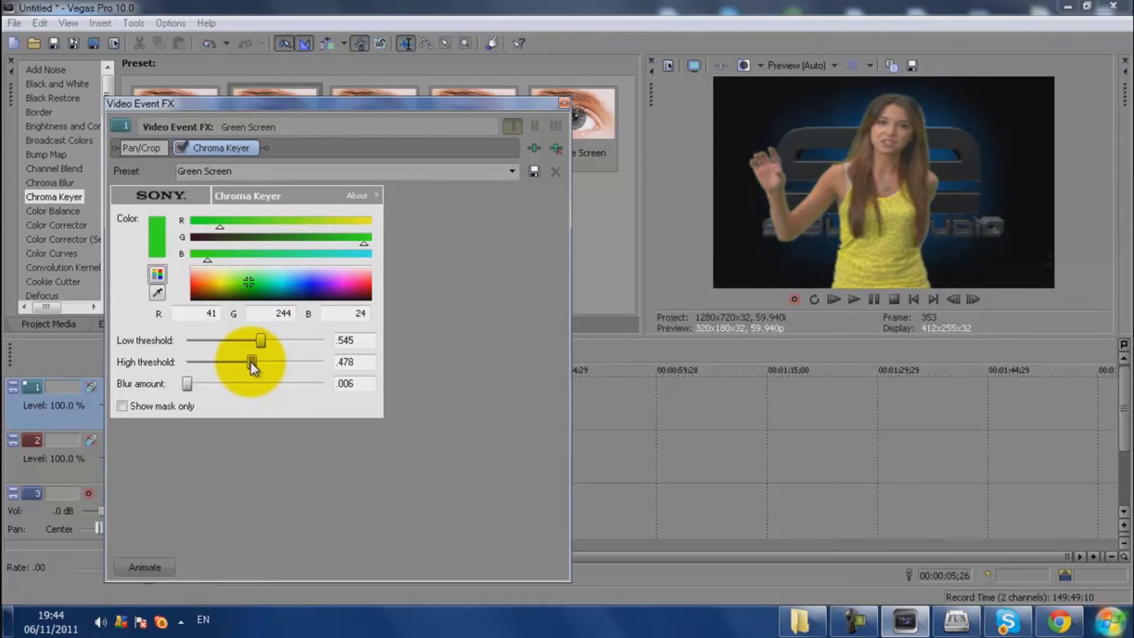
pyautogui.moveTo(251, 361); pyautogui.dragTo(256, 362)
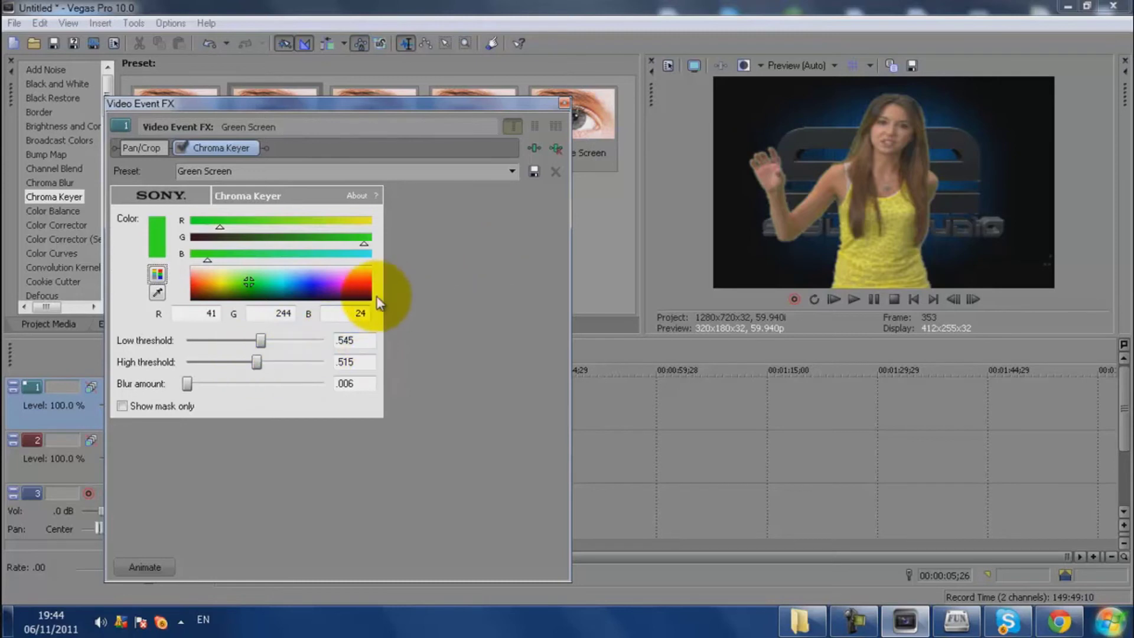
pyautogui.moveTo(259, 342); pyautogui.dragTo(263, 342)
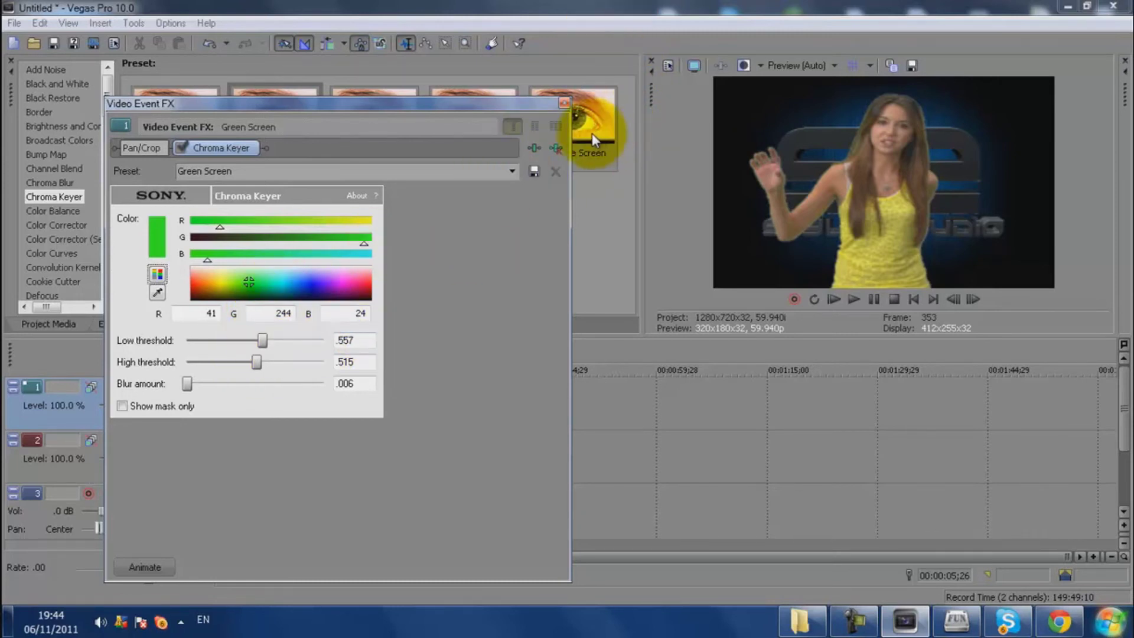
pyautogui.click(563, 104)
# Play the composite from the start to review the refined key, and pause playback.
pyautogui.click(344, 574)
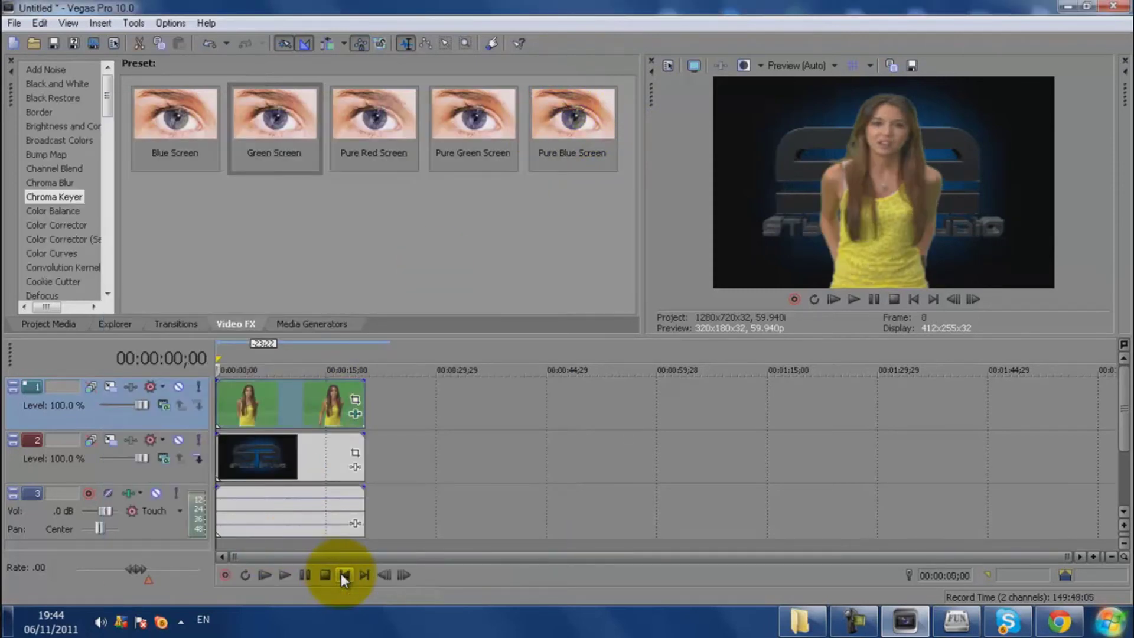
pyautogui.click(309, 577)
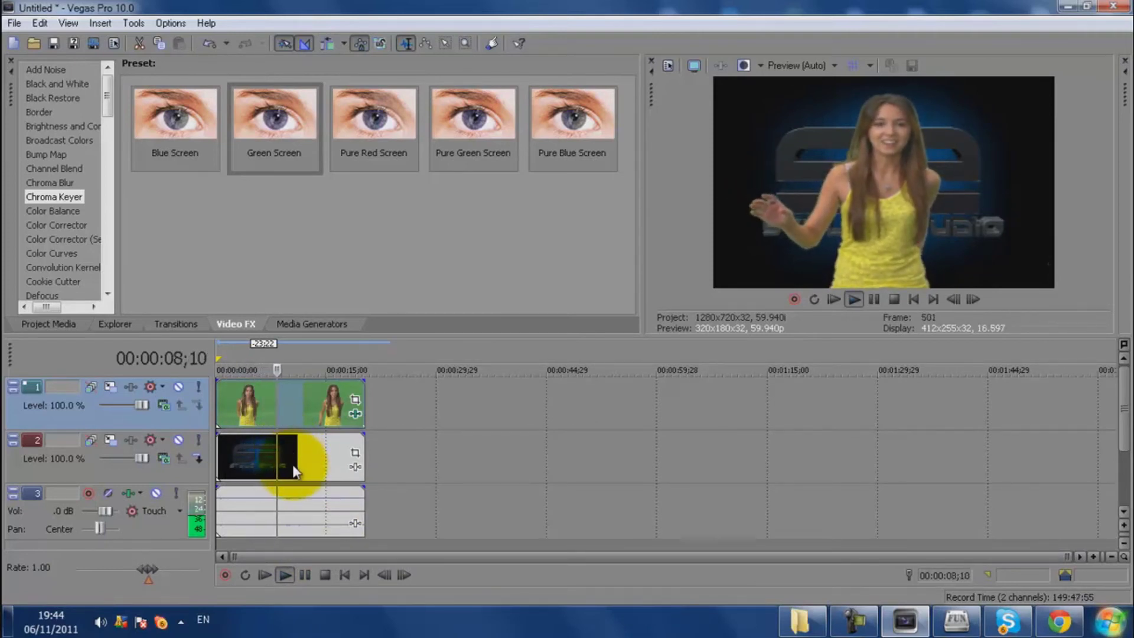
pyautogui.click(304, 576)
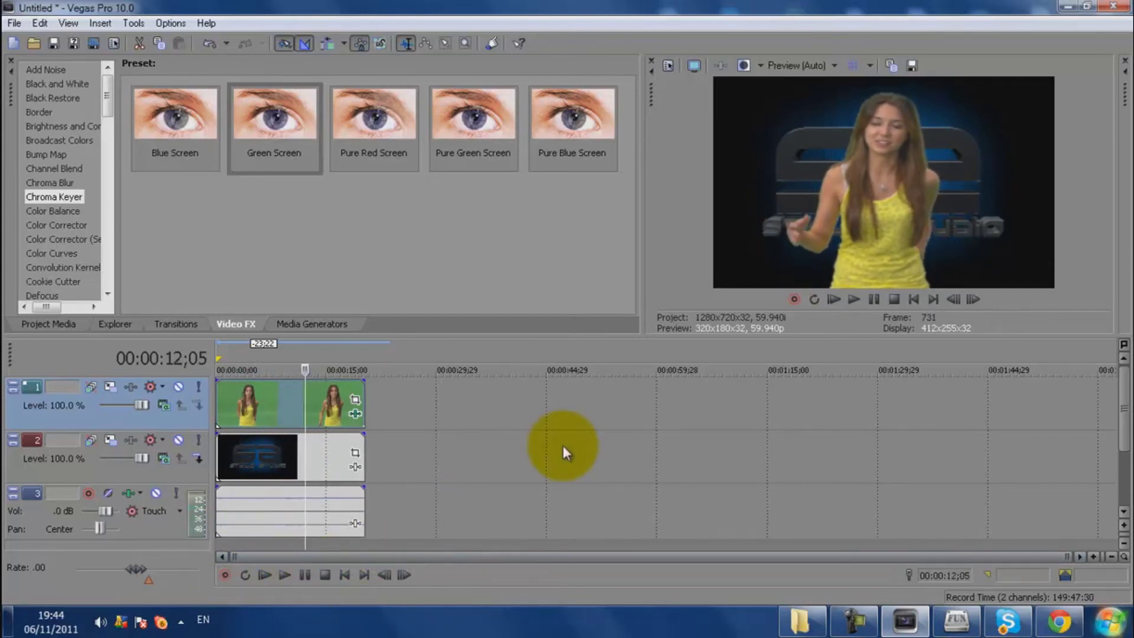
# Import the Stylo Pro CS 2012 video from the Videos folder onto the top video track, after the green-screen clip.
pyautogui.click(1066, 8)
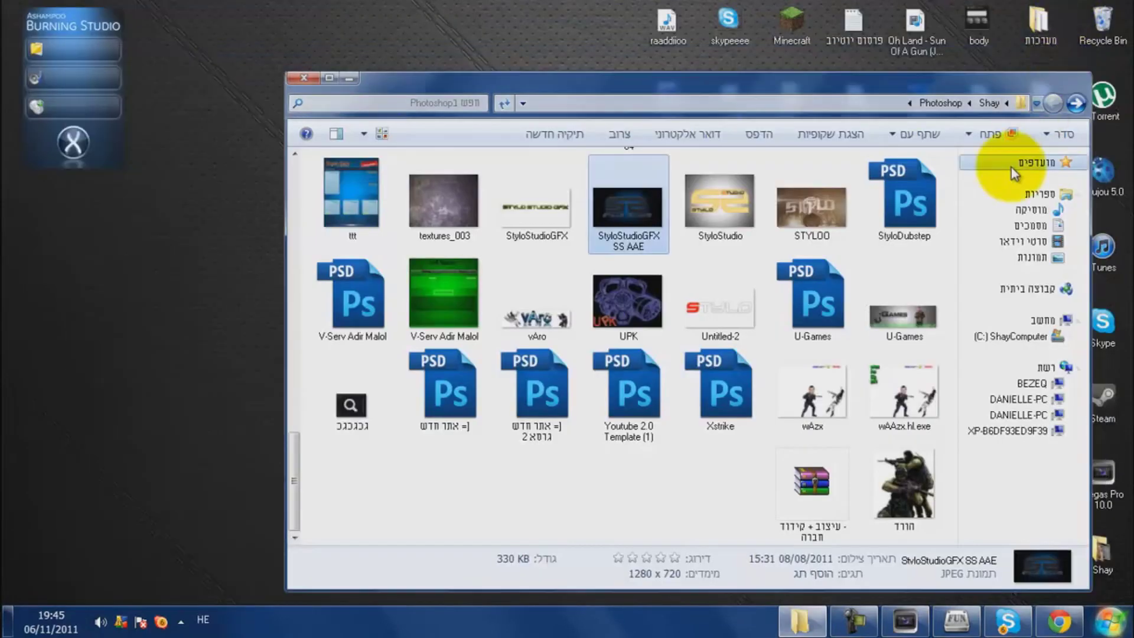
pyautogui.click(1075, 107)
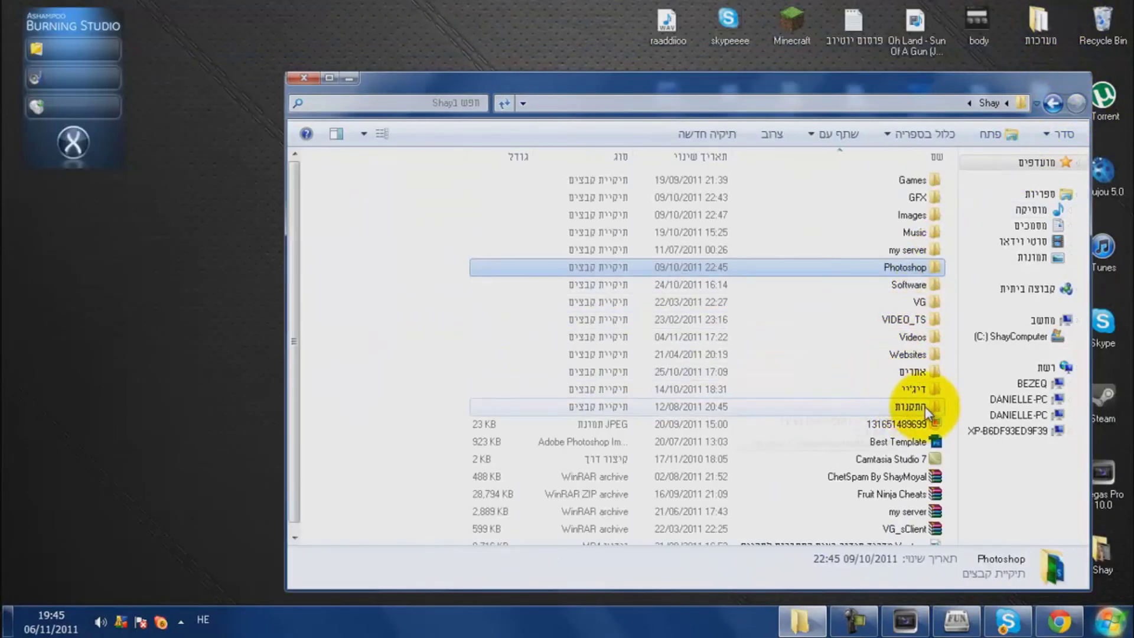
pyautogui.doubleClick(930, 338)
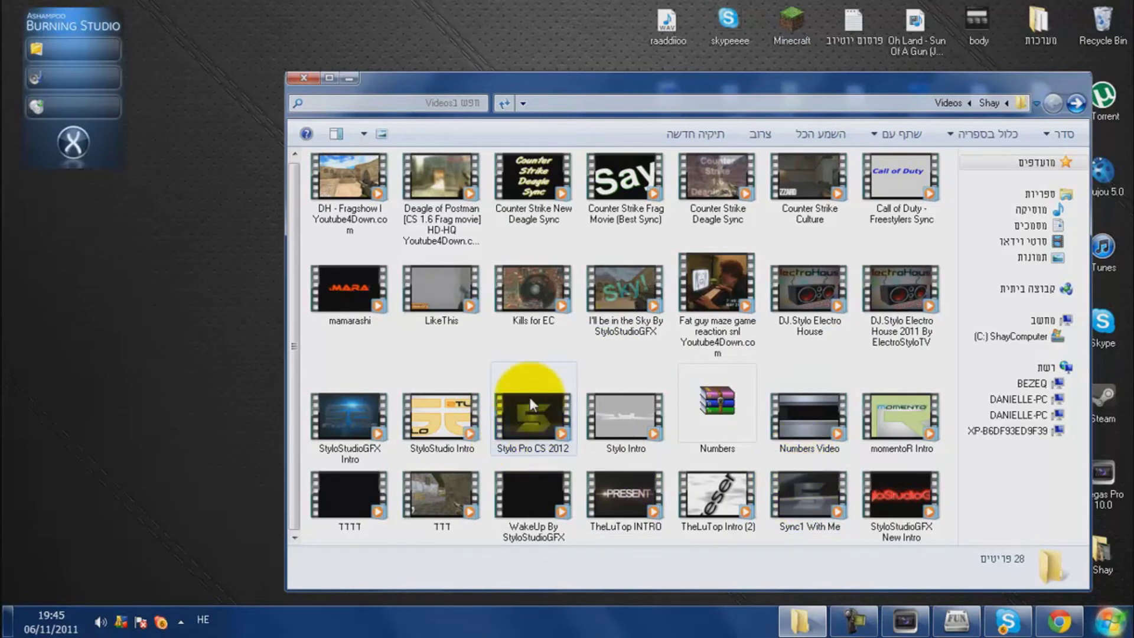
pyautogui.scroll(1, 626, 420)
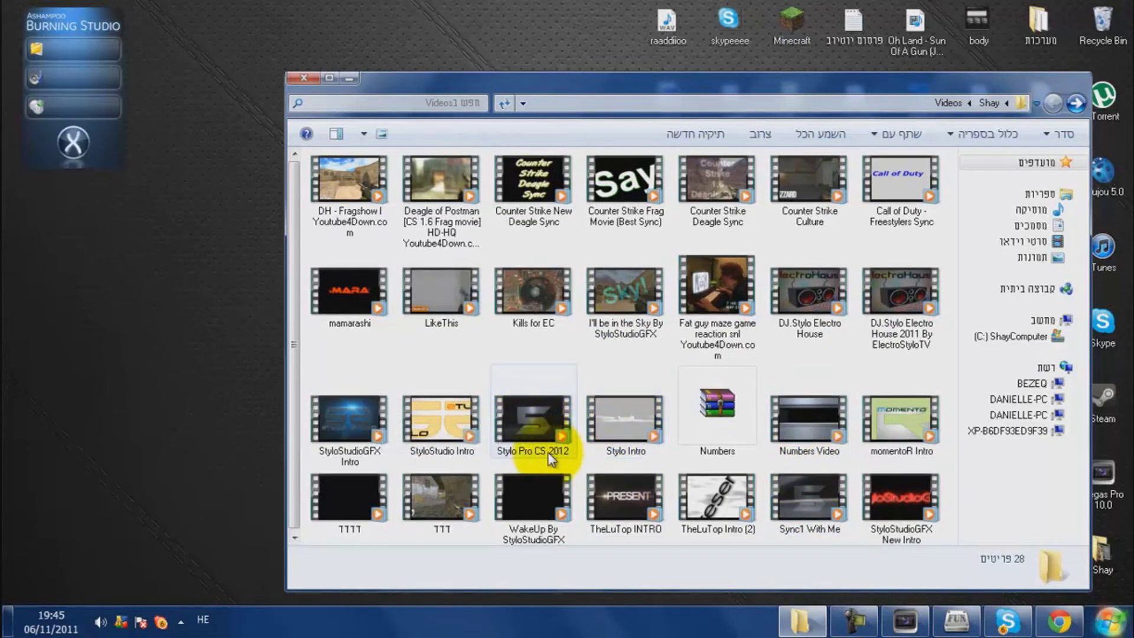
pyautogui.moveTo(552, 470); pyautogui.dragTo(456, 349)
pyautogui.moveTo(439, 438); pyautogui.dragTo(437, 410)
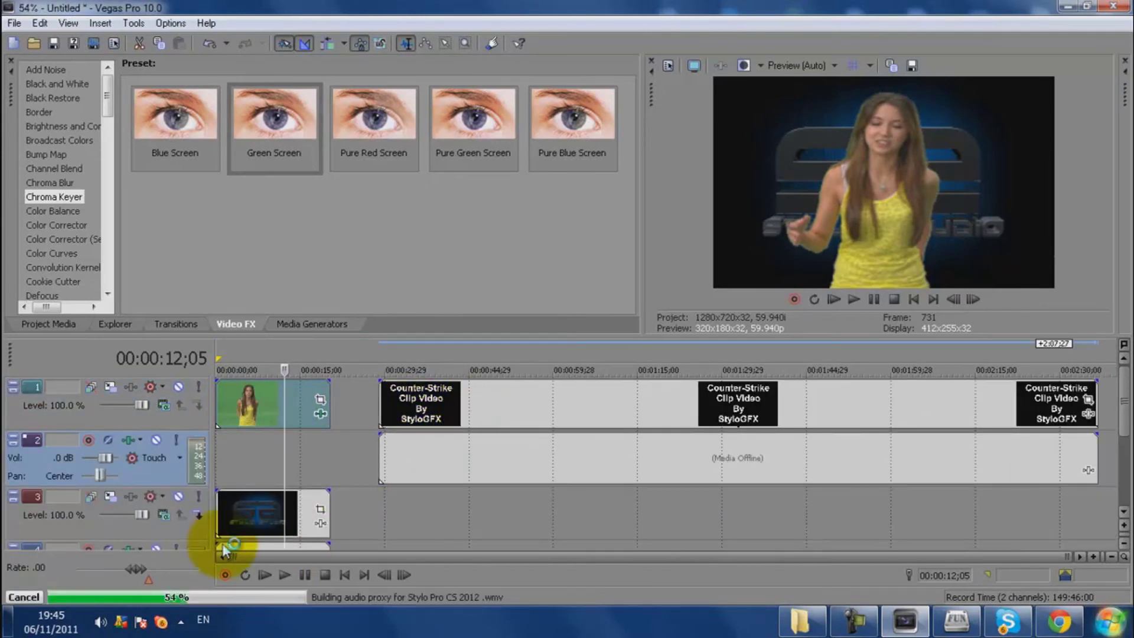
# Delete the old logo background clip from track 3, beneath the green-screen clip.
pyautogui.click(231, 512)
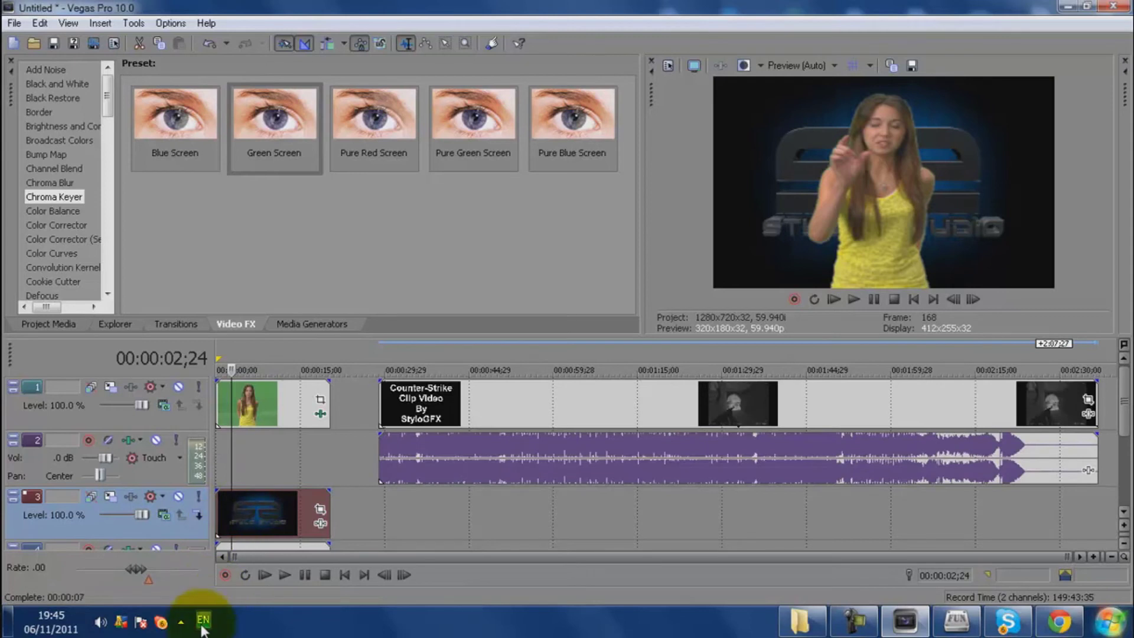
pyautogui.click(261, 513)
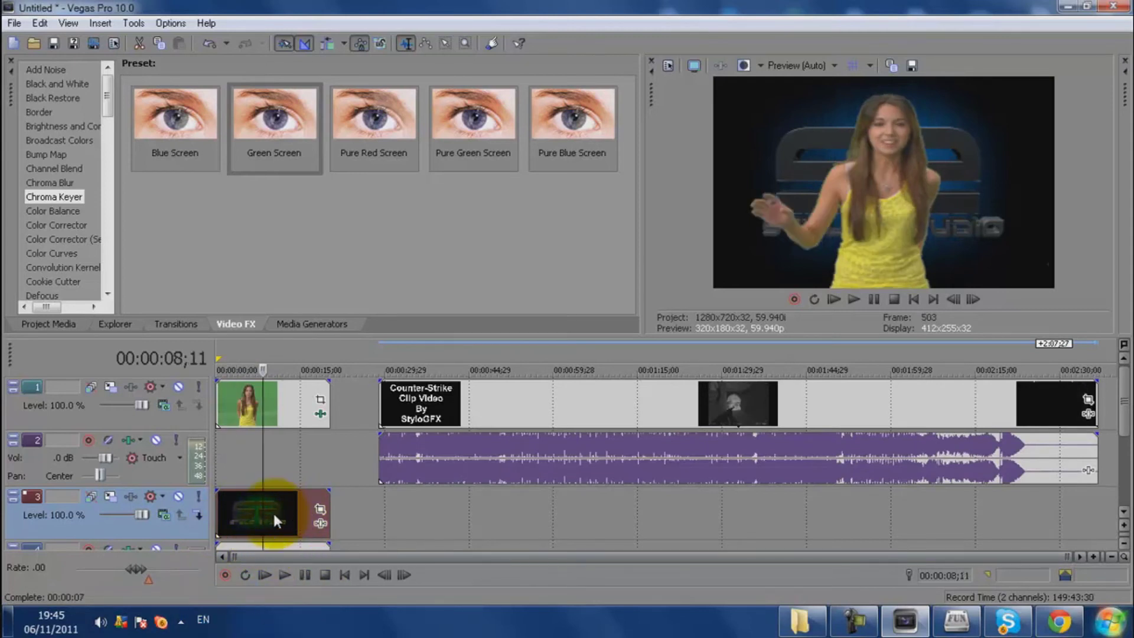
pyautogui.press('Delete')
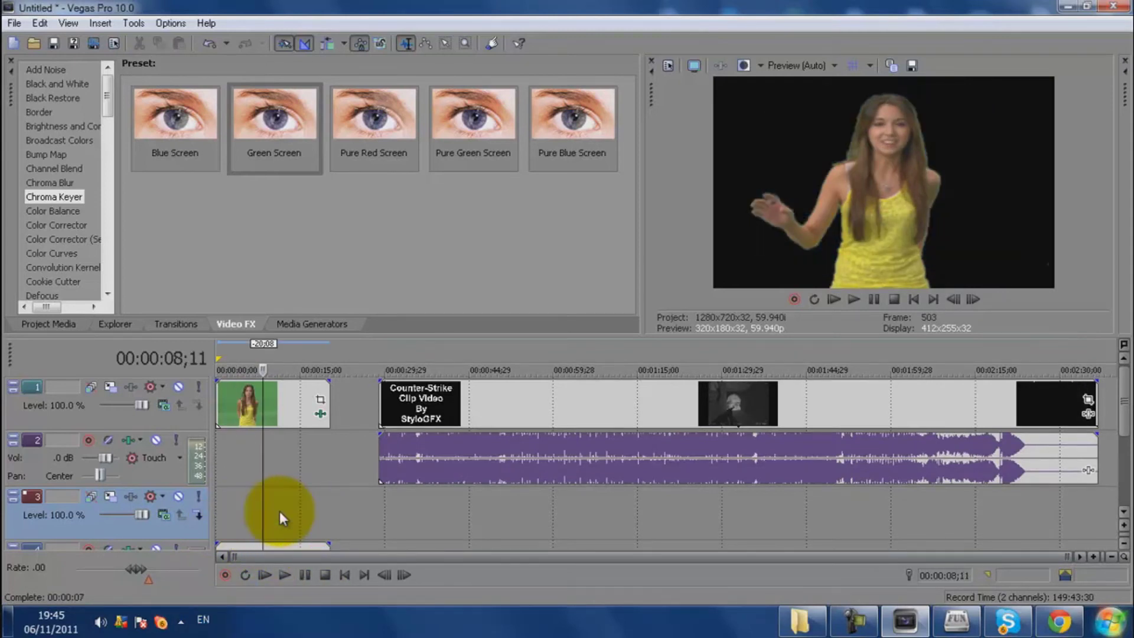
# Separate the imported Counter-Strike video's audio from its picture and delete the audio event from track 2.
pyautogui.moveTo(483, 397); pyautogui.dragTo(285, 465)
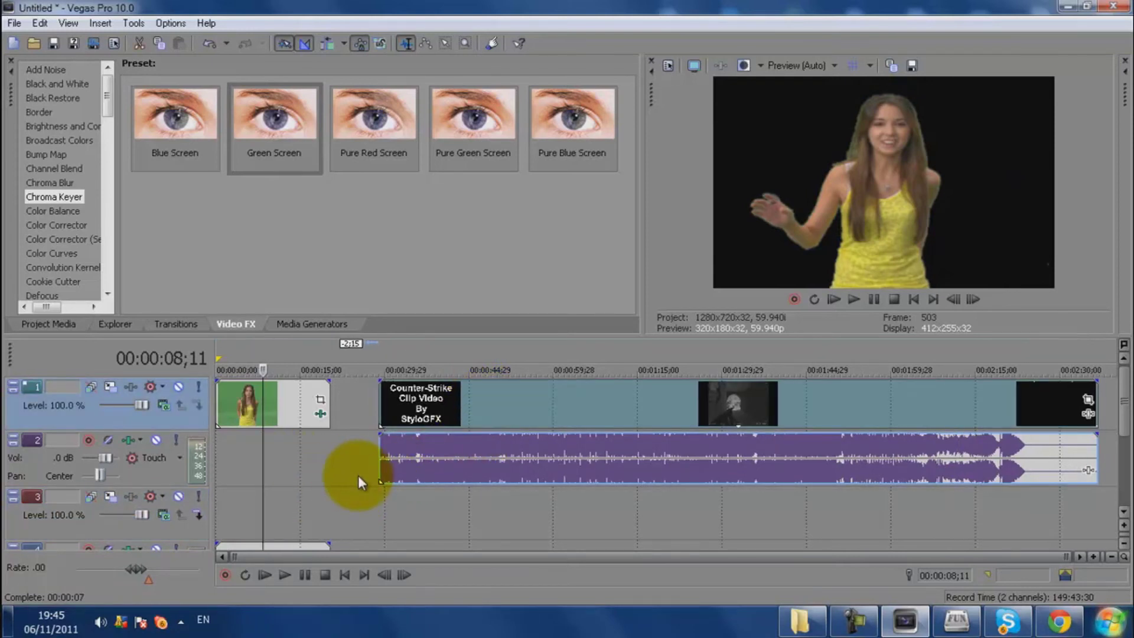
pyautogui.moveTo(469, 447); pyautogui.dragTo(599, 472)
pyautogui.click(580, 461)
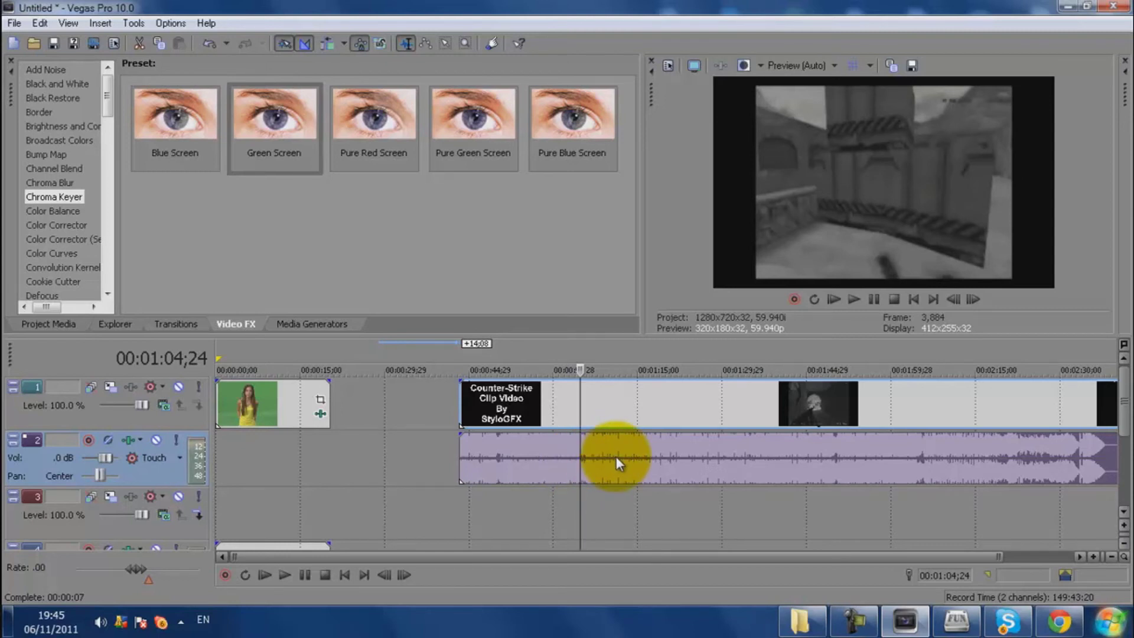
pyautogui.moveTo(623, 445)
pyautogui.mouseDown()
pyautogui.moveTo(577, 452)
pyautogui.moveTo(622, 454)
pyautogui.mouseUp()
pyautogui.hotkey('ctrl', 'z')
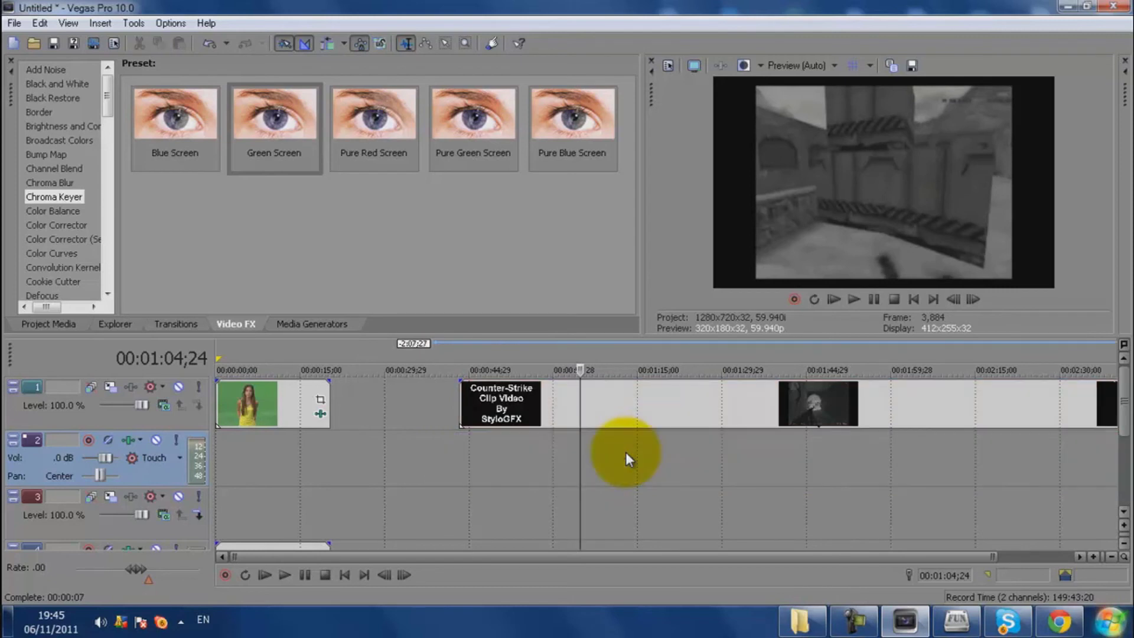
# Move the Counter-Strike video to the start of track 3, and delete the empty audio track 2 above it.
pyautogui.click(608, 417)
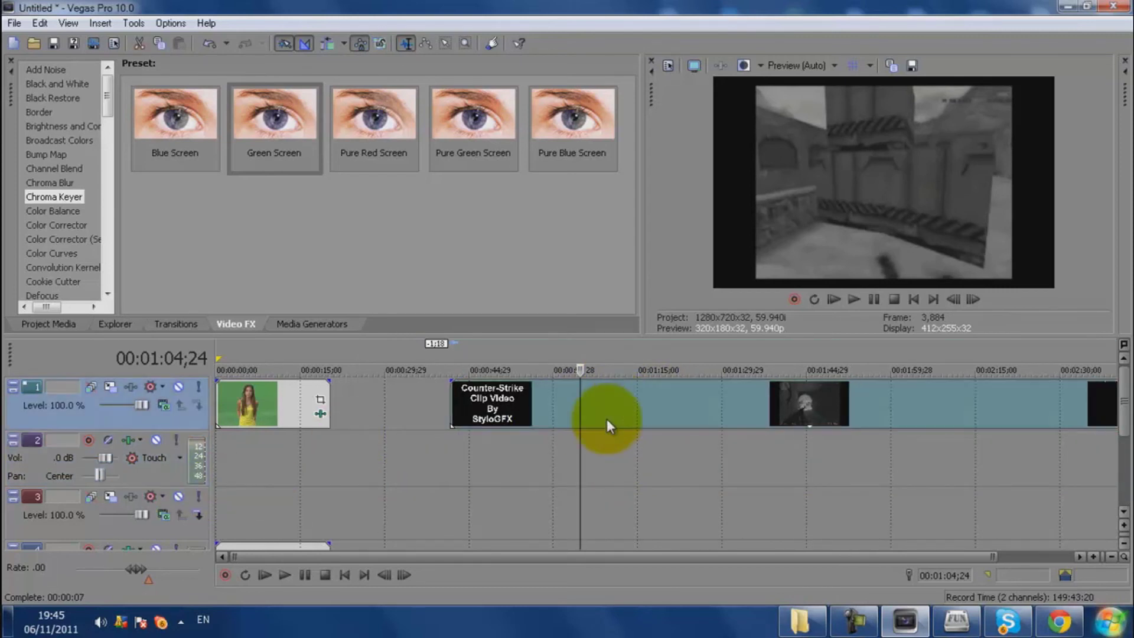
pyautogui.moveTo(191, 541); pyautogui.dragTo(239, 508)
pyautogui.rightClick(57, 482)
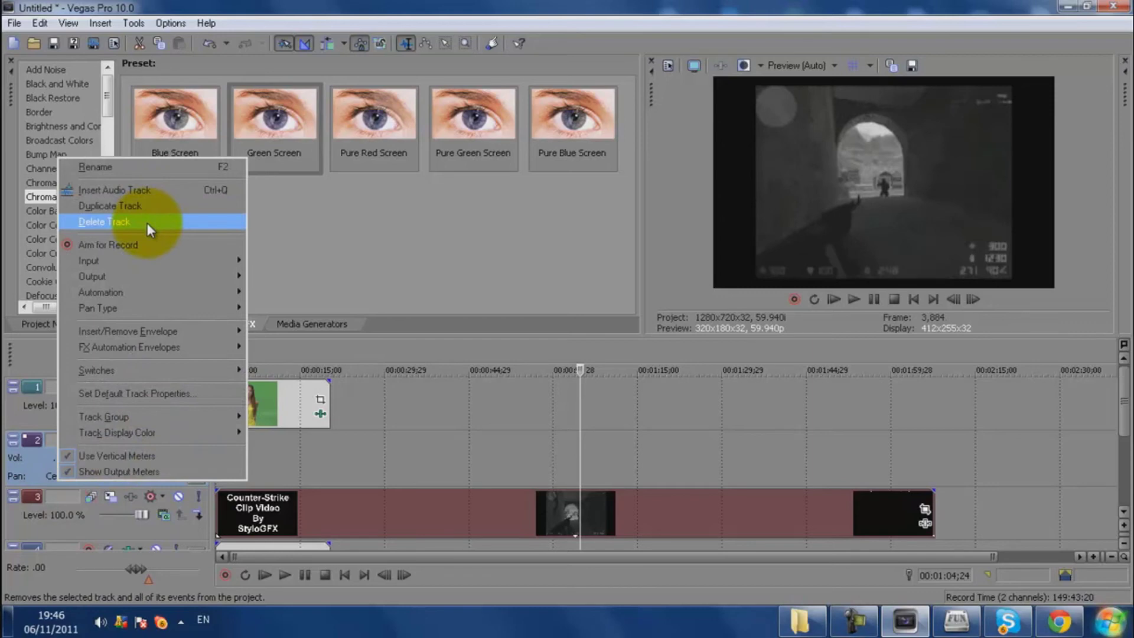
pyautogui.click(147, 222)
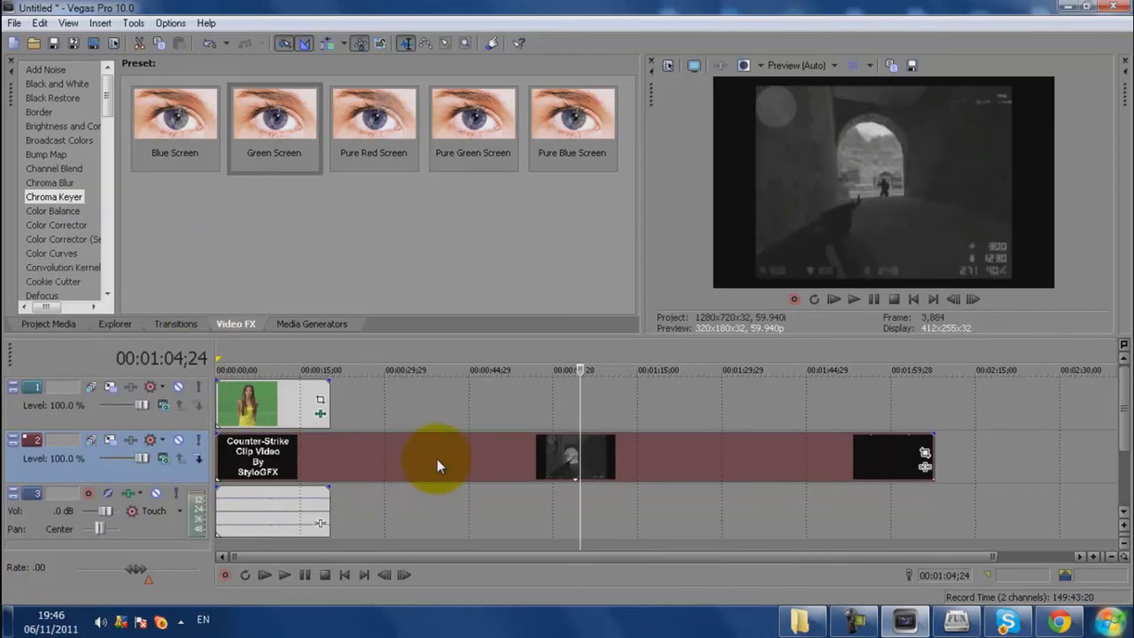
pyautogui.rightClick(397, 456)
pyautogui.click(481, 448)
pyautogui.click(461, 265)
pyautogui.click(468, 192)
pyautogui.click(622, 492)
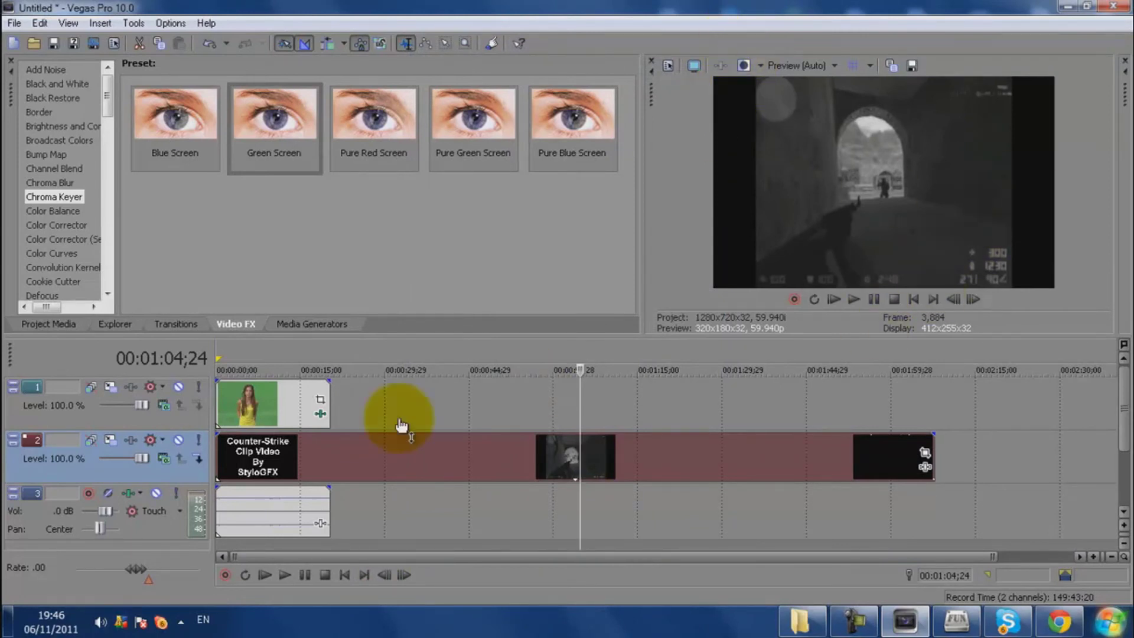
# Play the composite from the start to check the keyed subject over the Counter-Strike video, and stop playback.
pyautogui.click(345, 575)
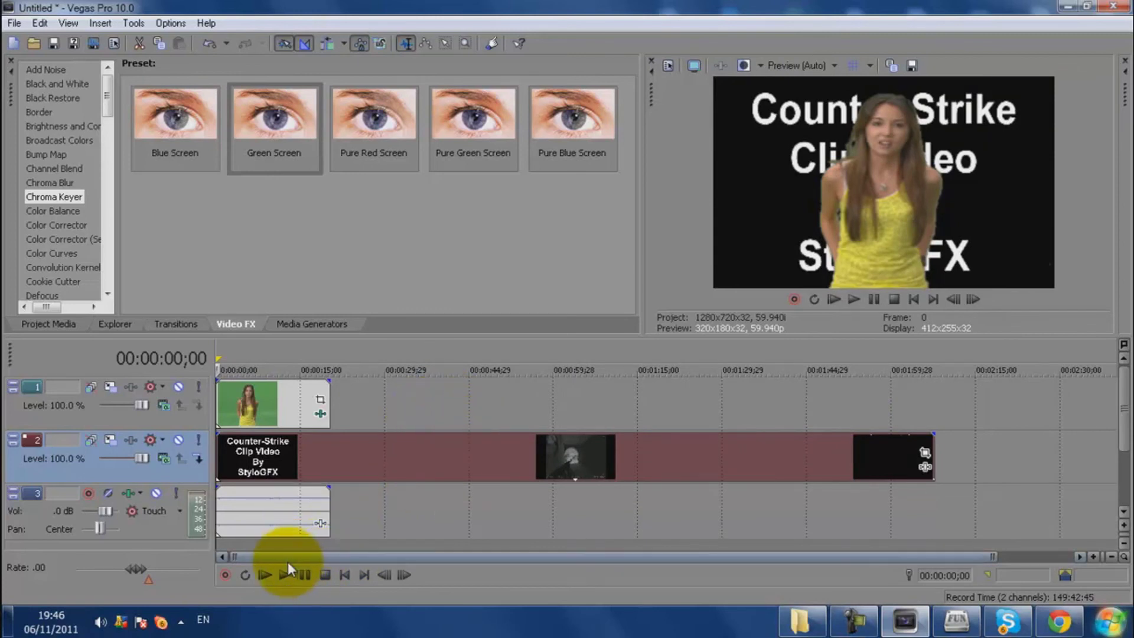
pyautogui.click(307, 572)
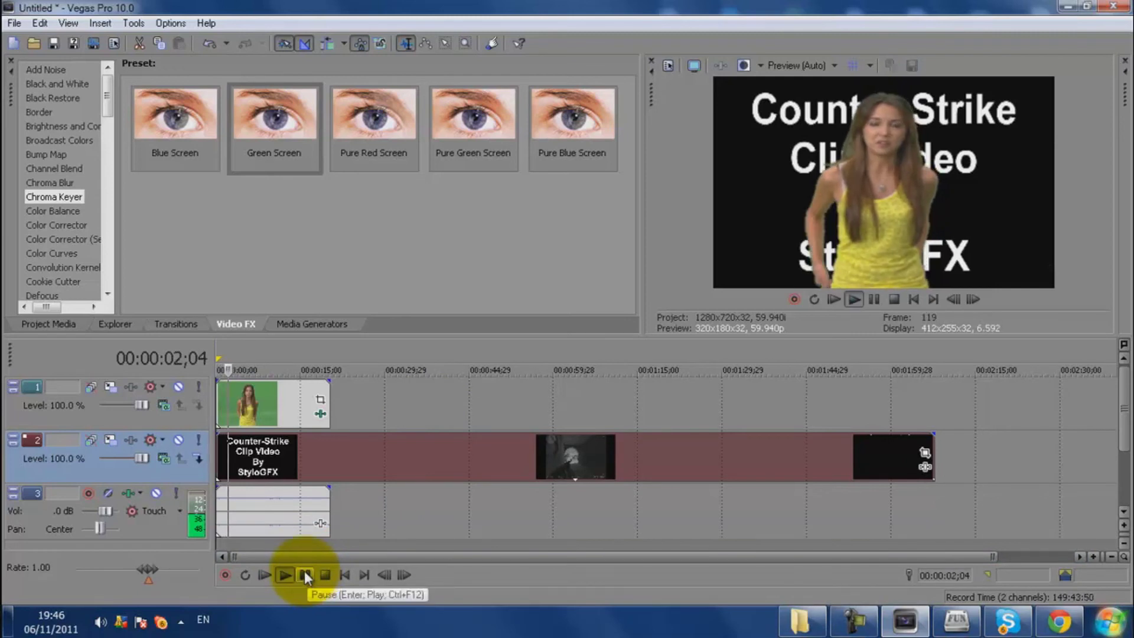
pyautogui.click(306, 572)
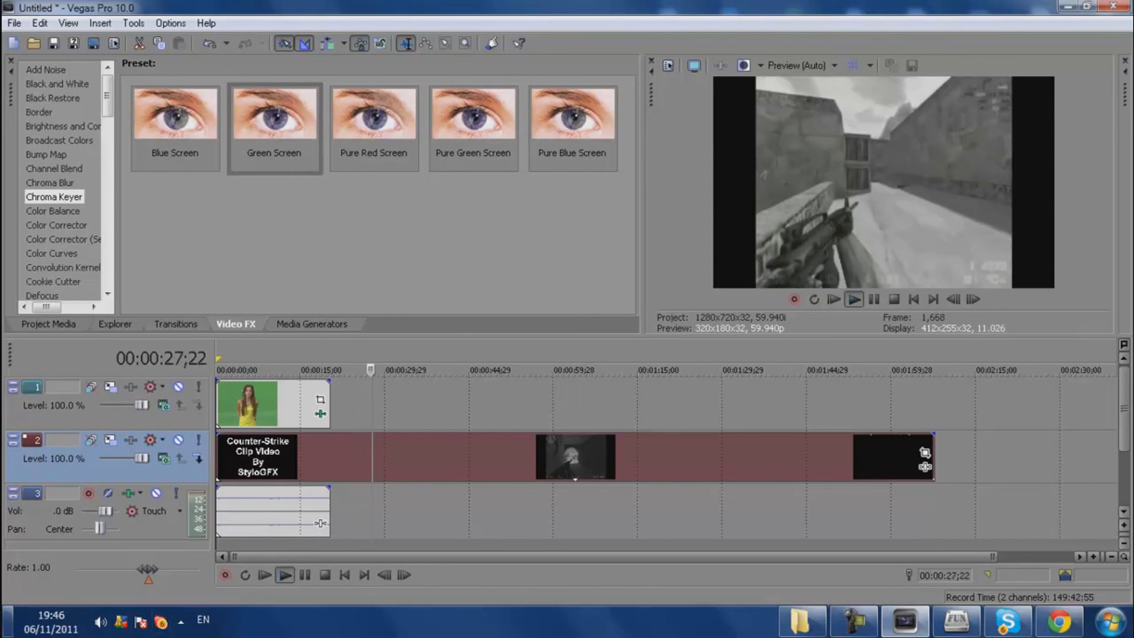
pyautogui.press('space')
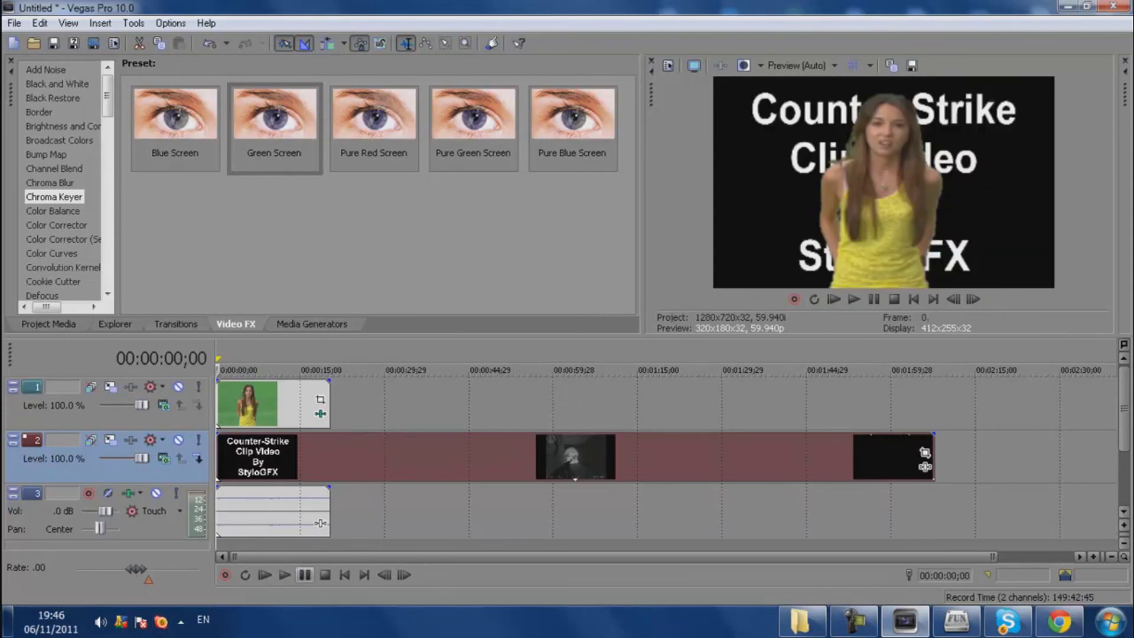
# Play the composite from about 9 seconds to review the key over the gameplay footage, pause, and return to the start.
pyautogui.click(267, 408)
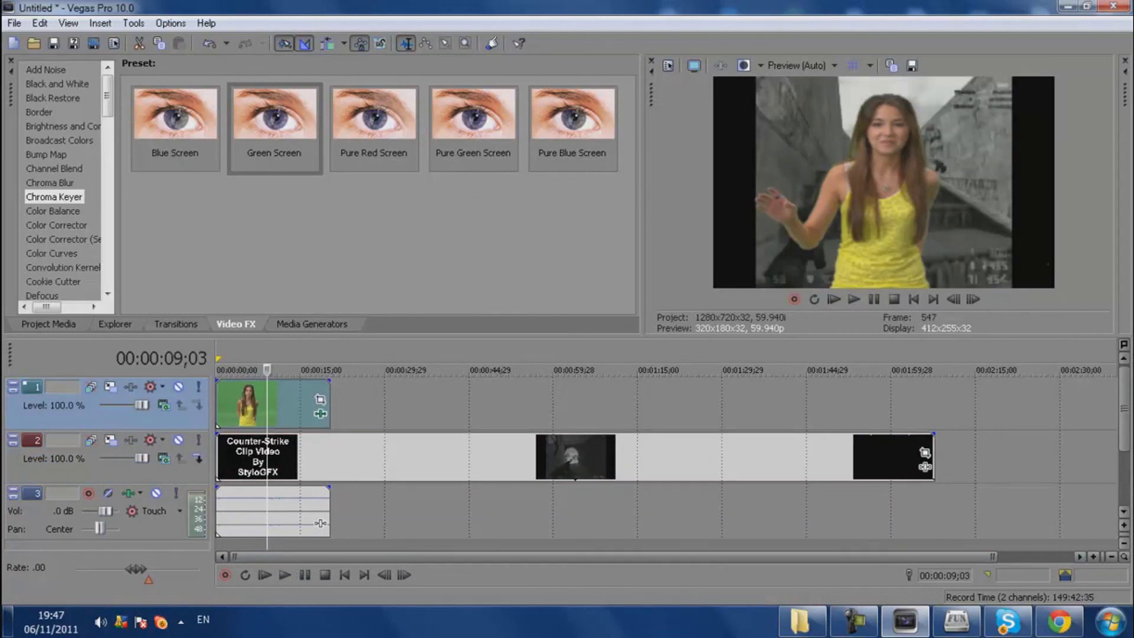
pyautogui.click(304, 574)
pyautogui.click(304, 575)
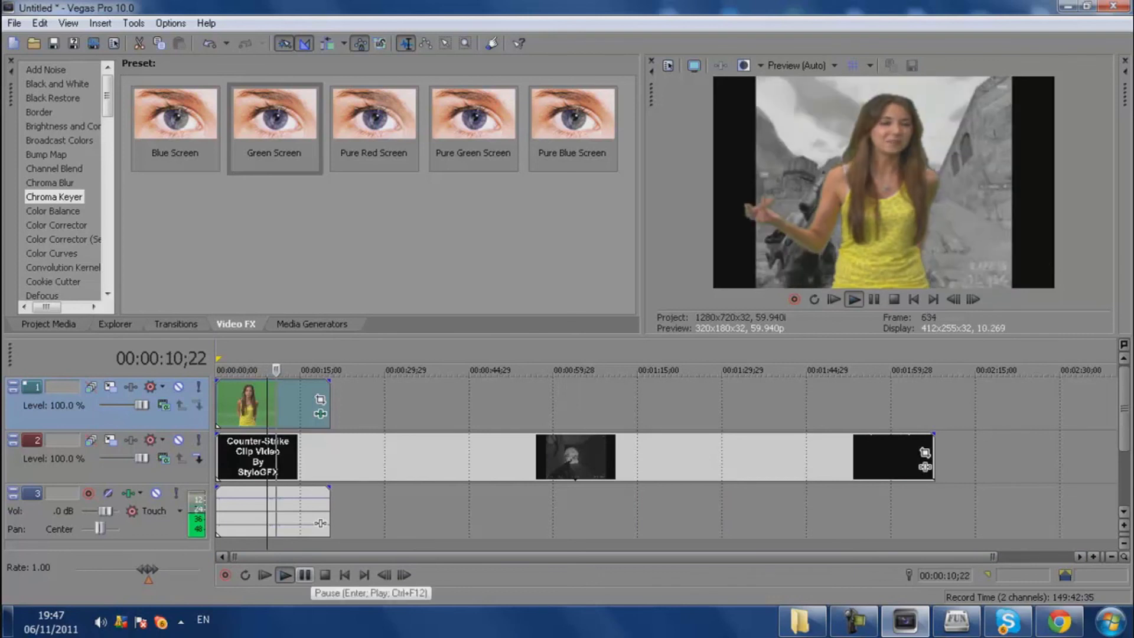
pyautogui.click(305, 575)
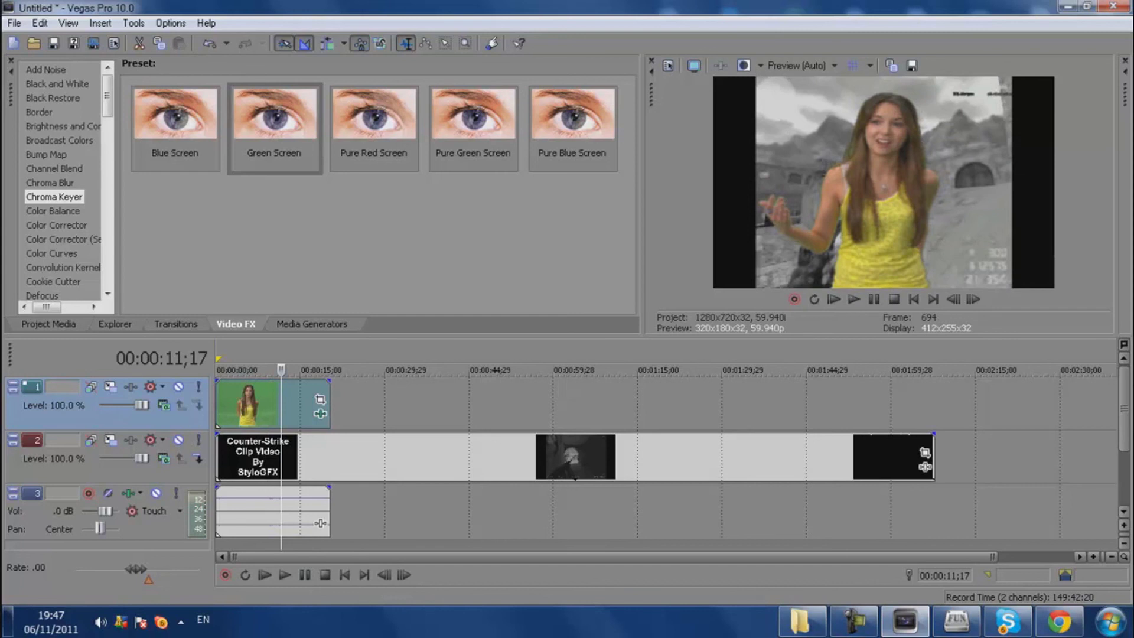
pyautogui.click(345, 575)
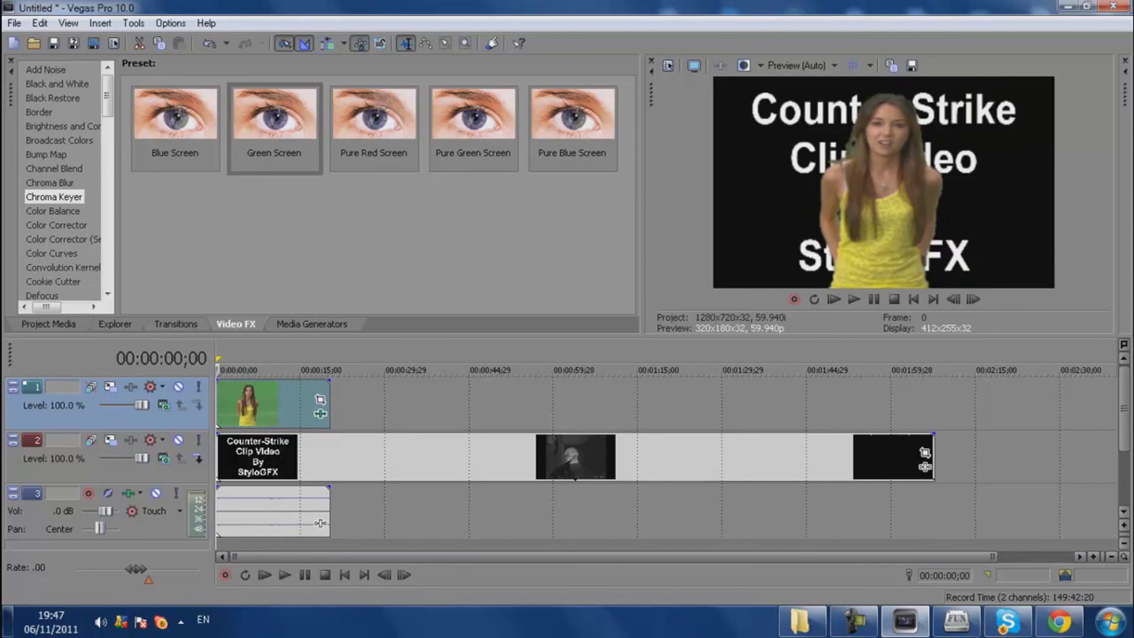